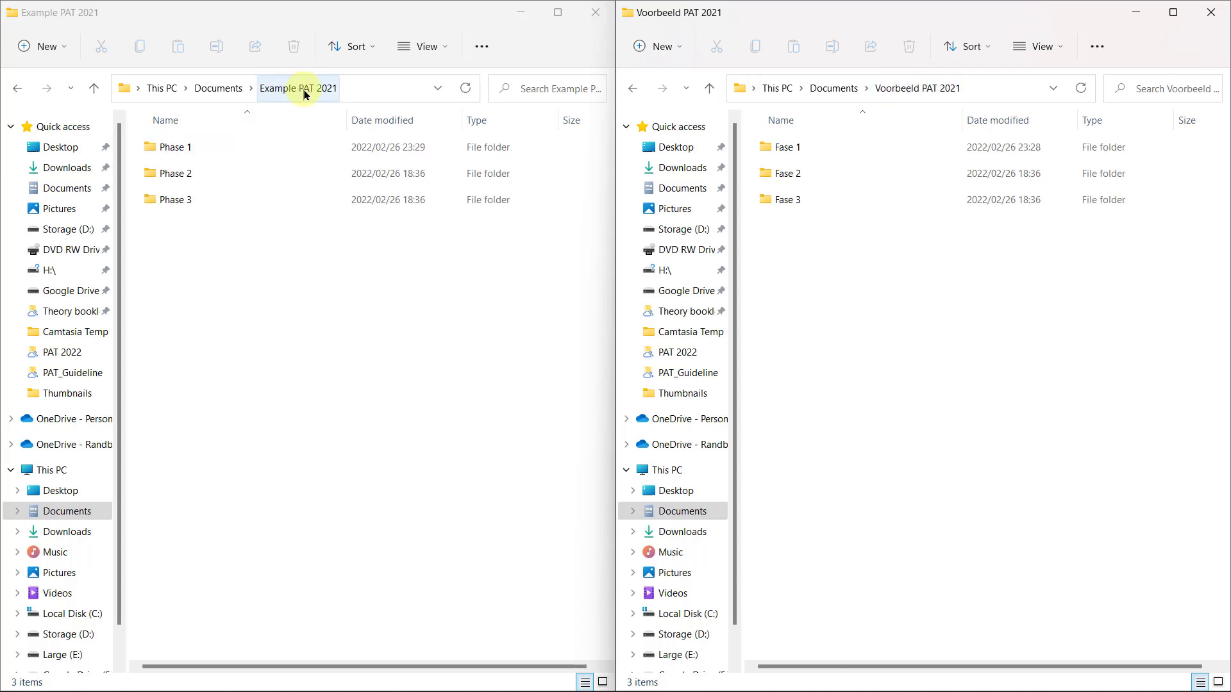
- Open the Fase 1 and Phase 1 folders and create a New Microsoft Word Document in Phase 1
click(789, 147)
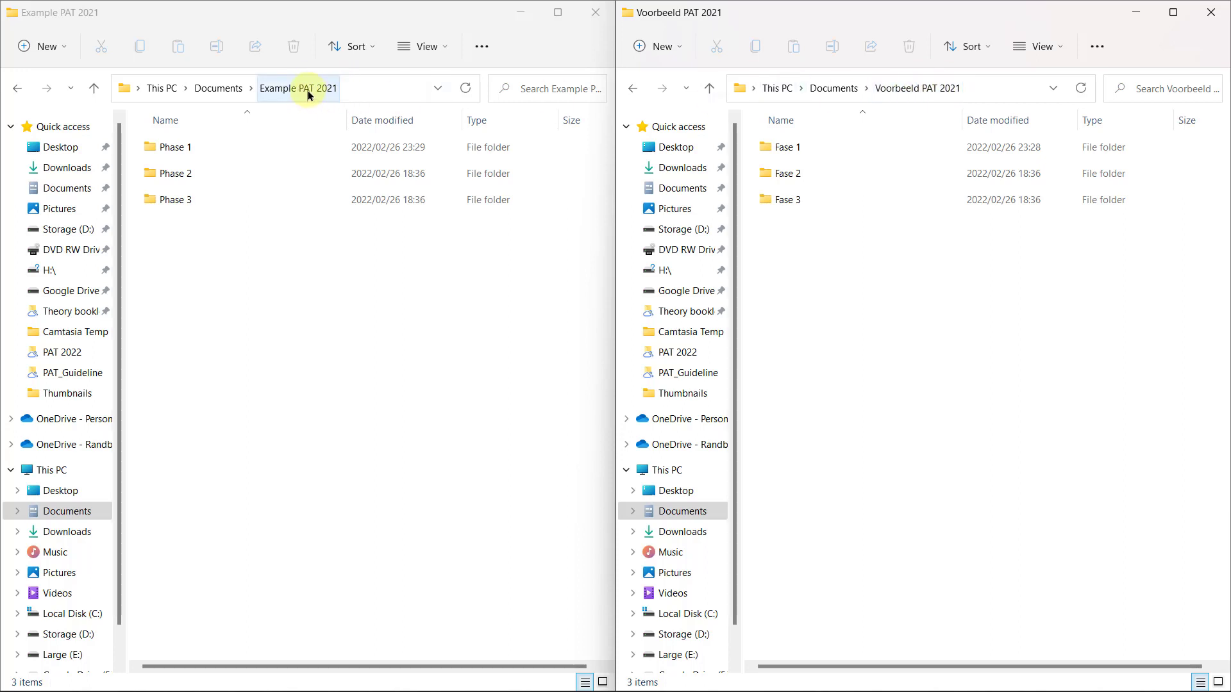
double_click(811, 151)
double_click(214, 150)
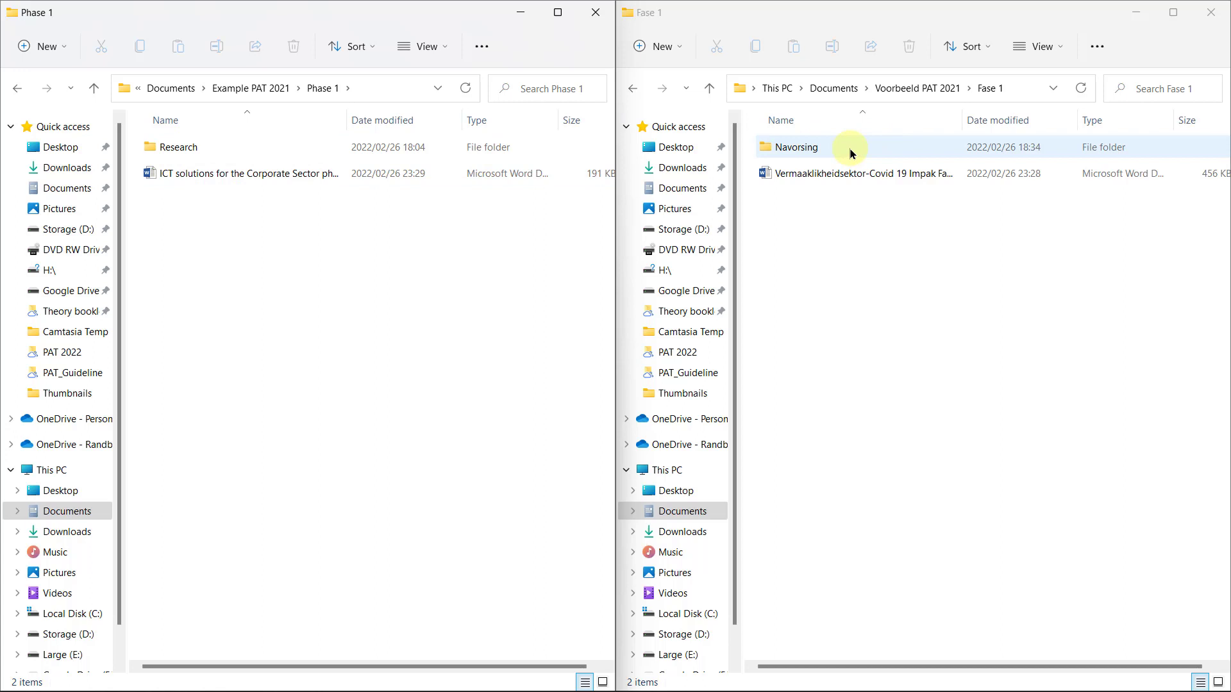
right_click(246, 277)
mouse_move(309, 409)
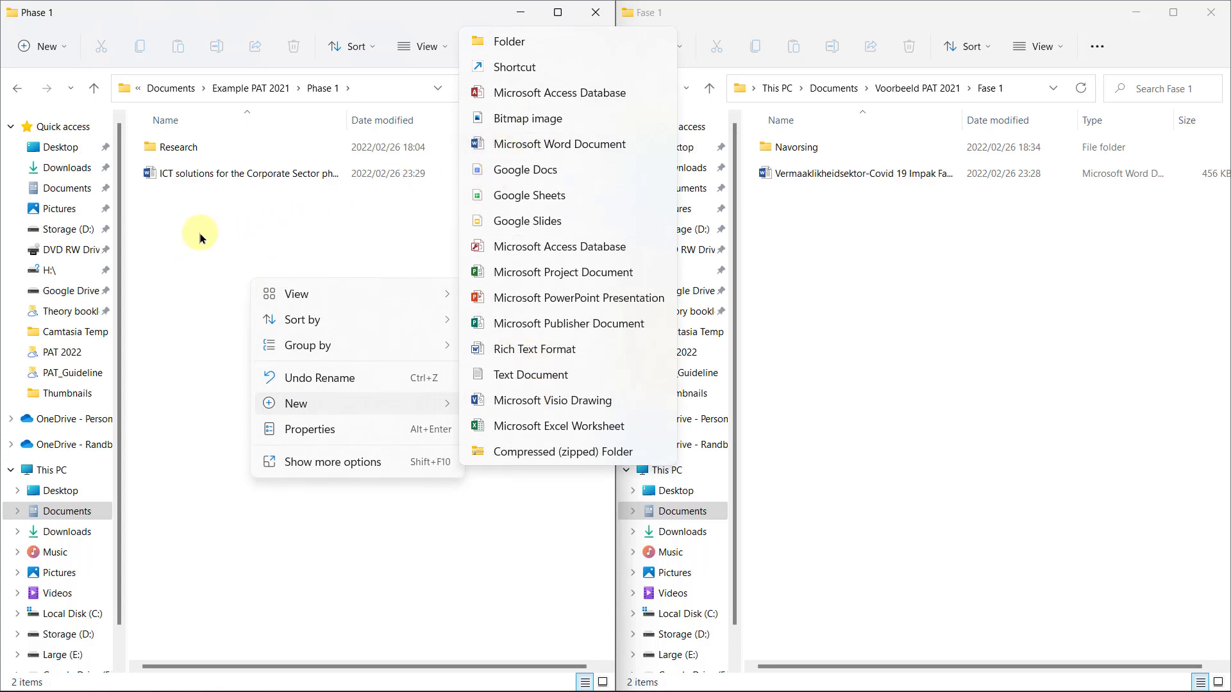
click(326, 454)
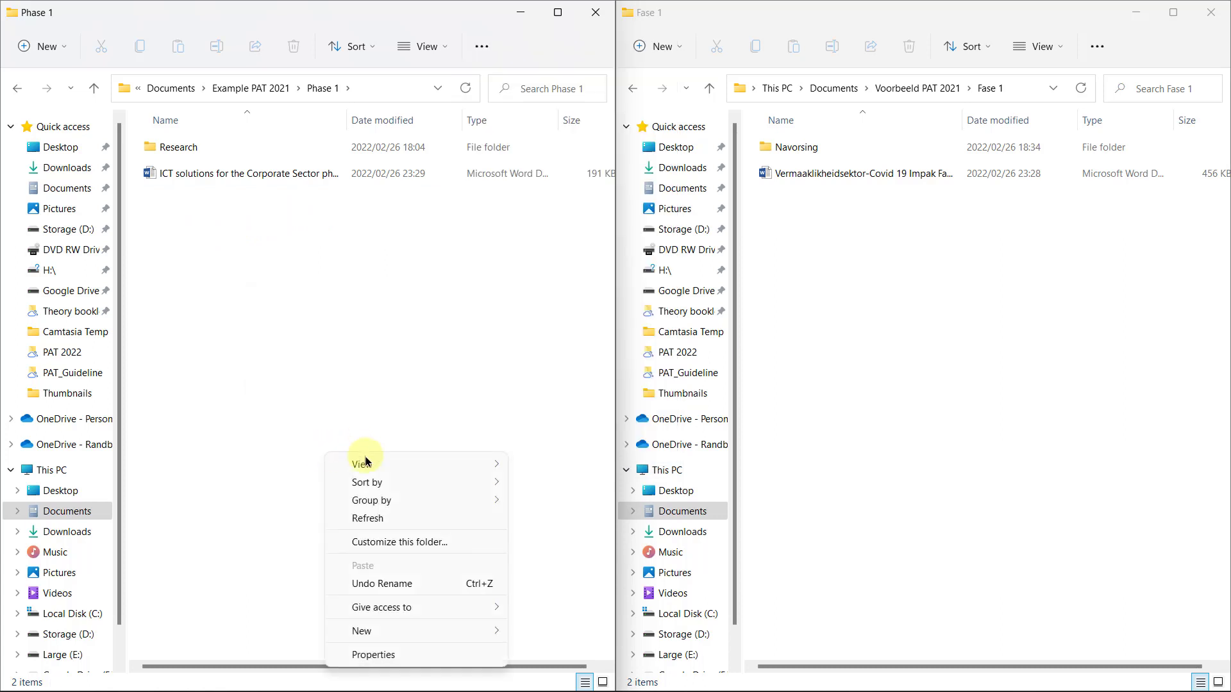
mouse_move(408, 631)
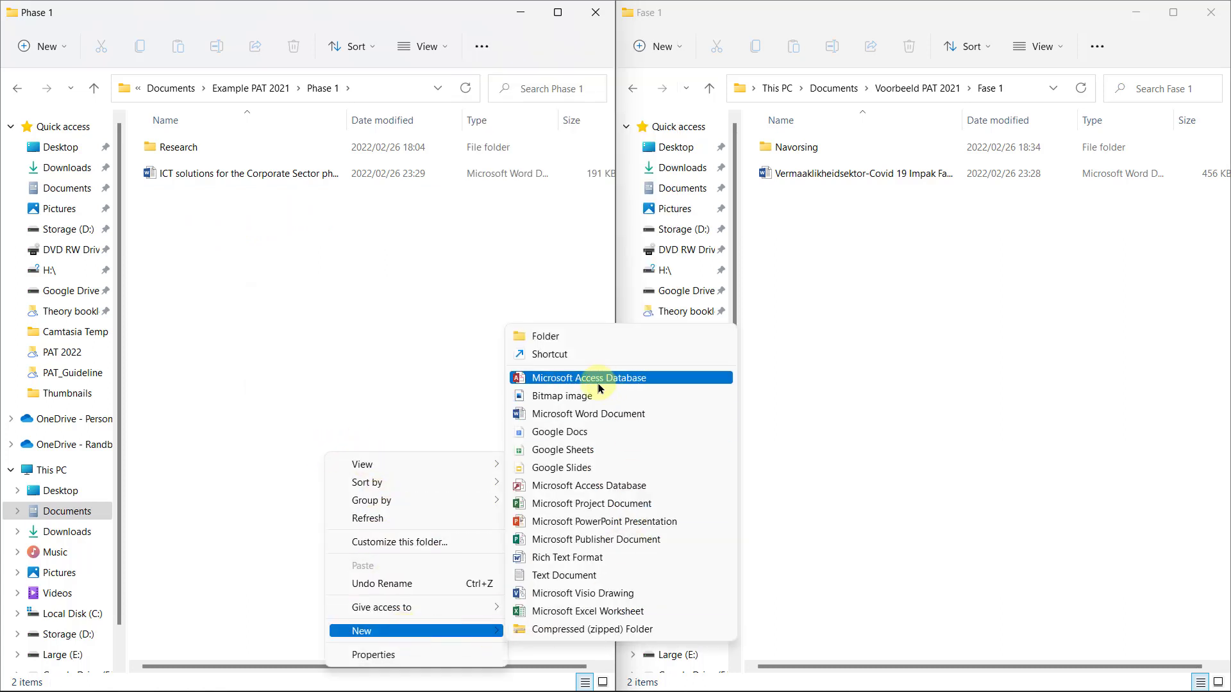
click(593, 414)
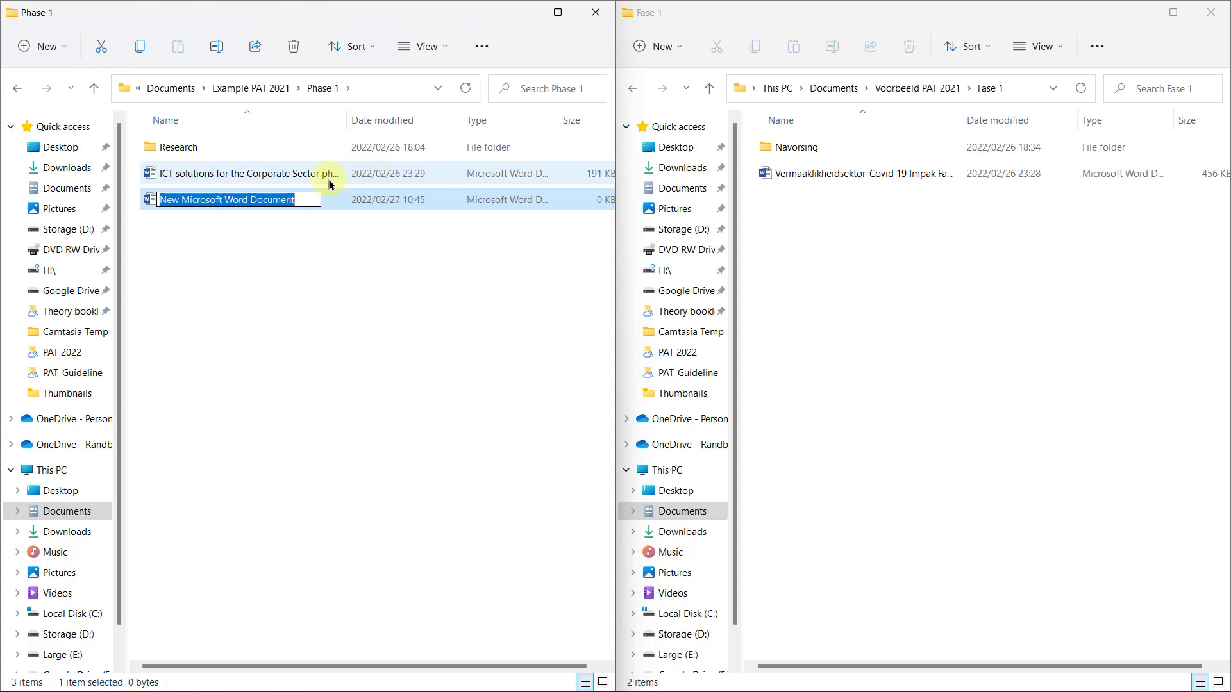
click(337, 291)
- Create a New Microsoft Word Document in Fase 1, then go back up to the parent folder
click(887, 287)
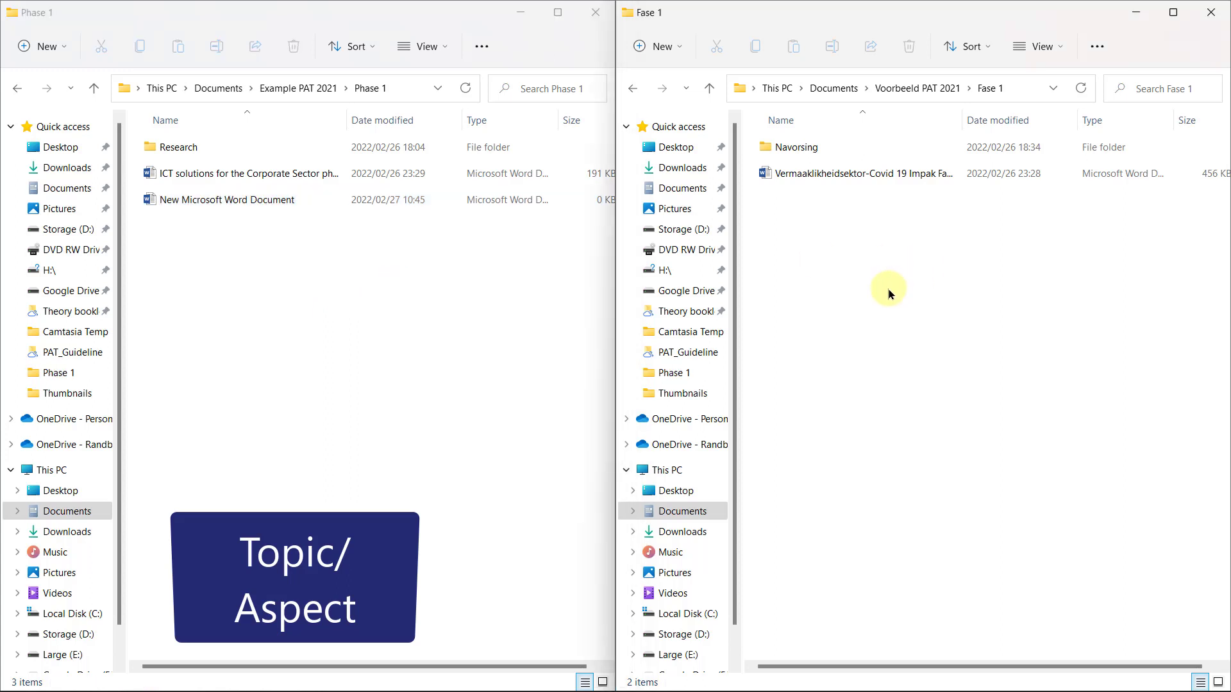
right_click(887, 287)
mouse_move(971, 415)
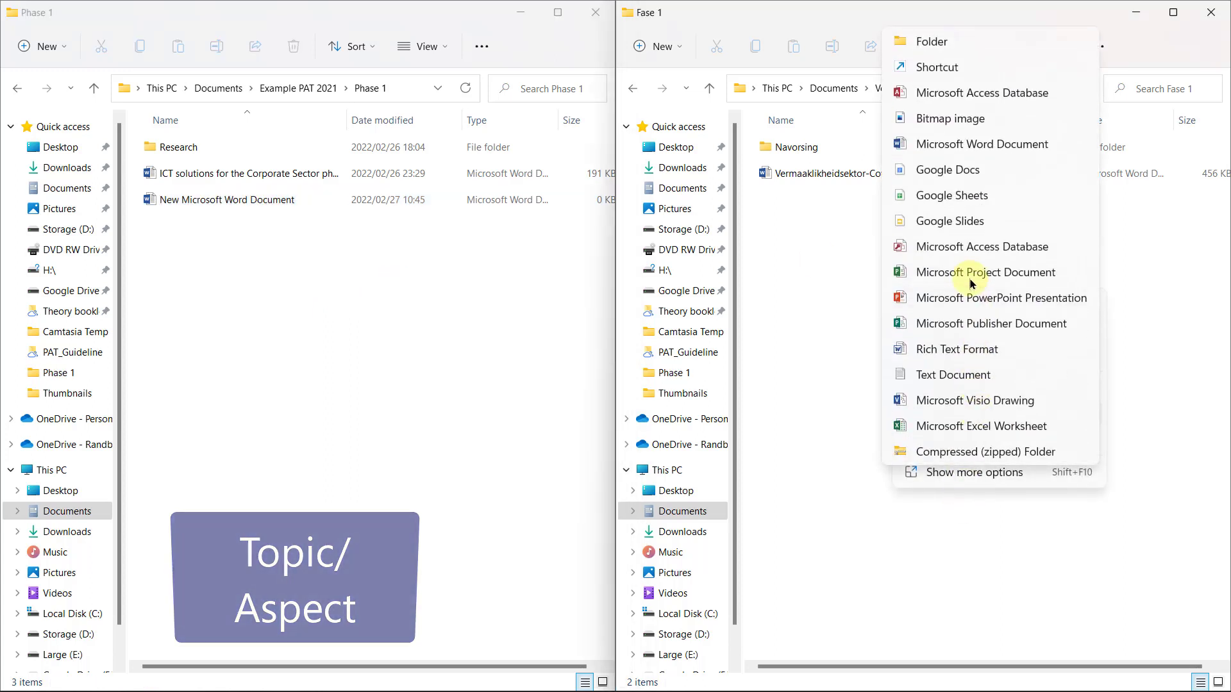
click(896, 143)
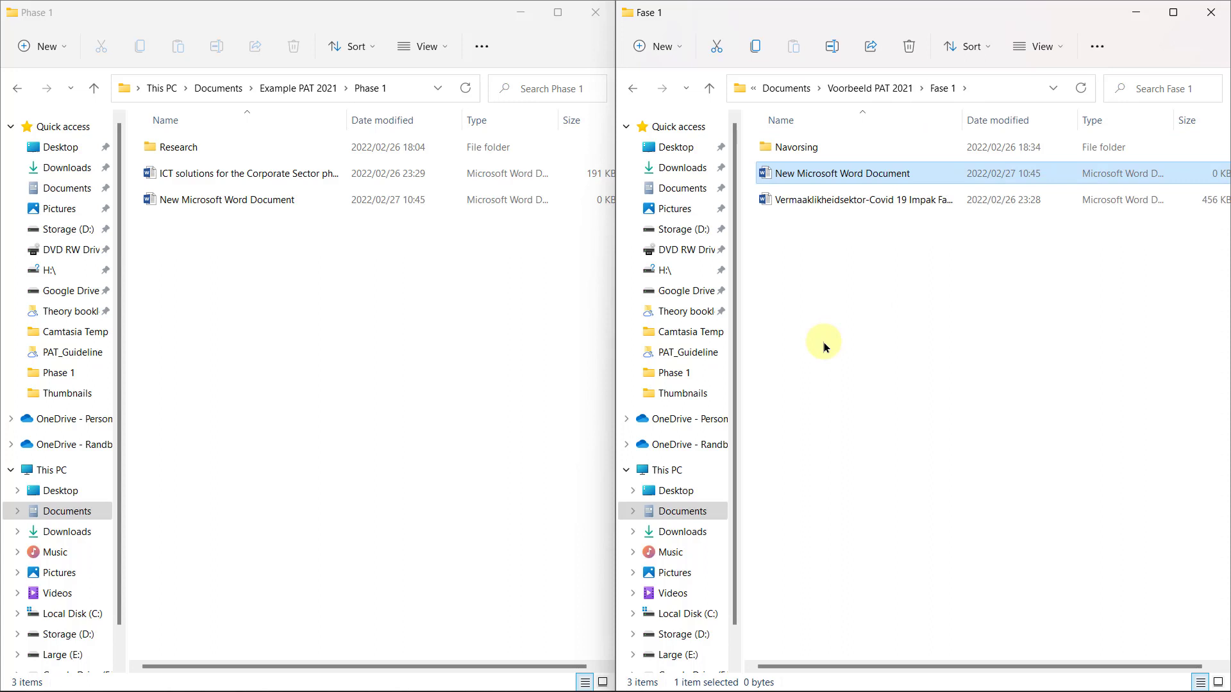
click(821, 340)
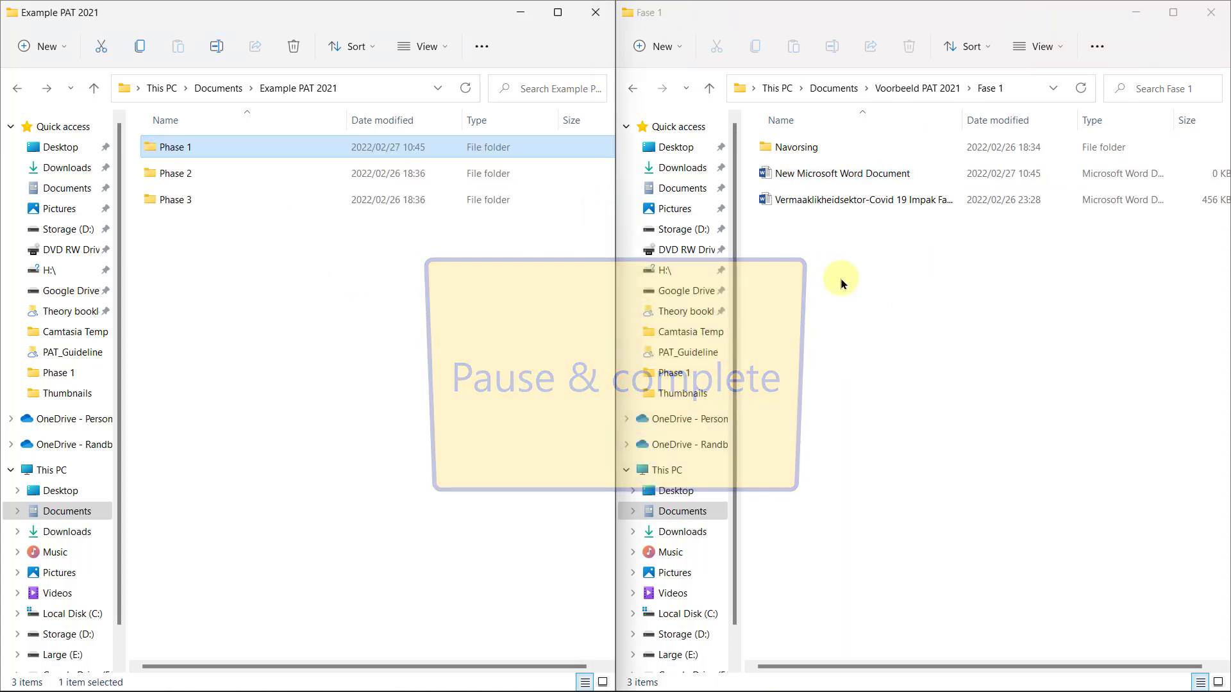
key(alt+Up)
- Look inside Phase 2 and Fase 2, go back up, then open Phase 3 and Fase 3
double_click(794, 170)
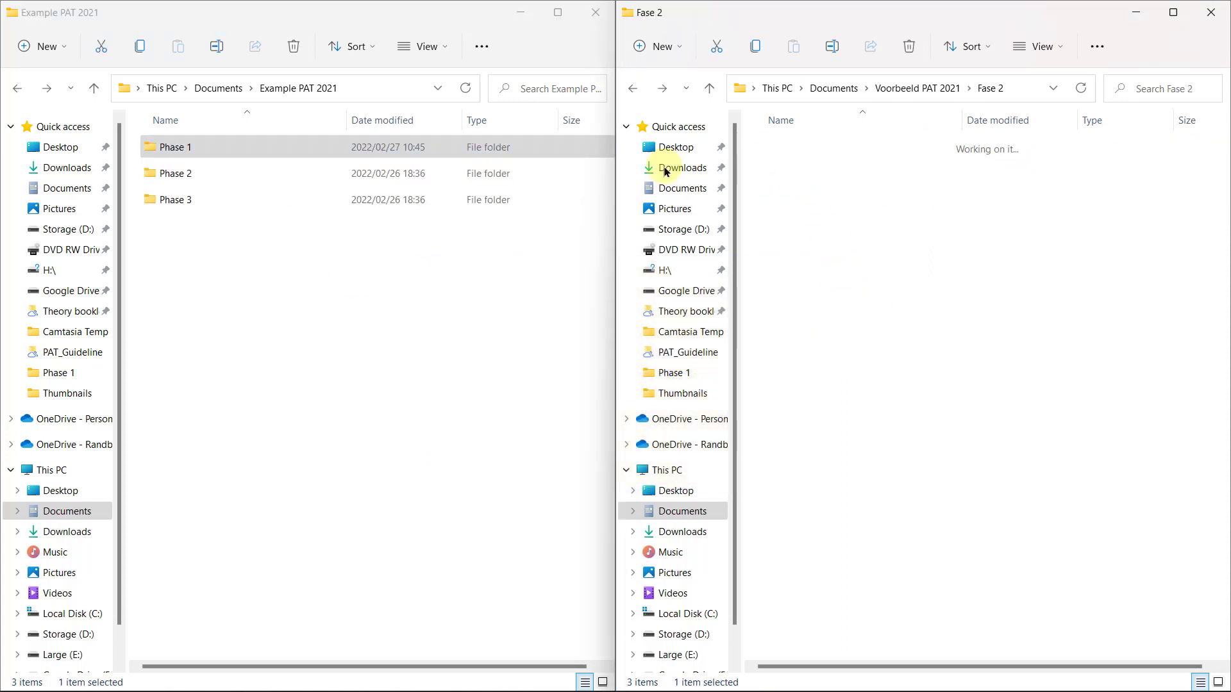
double_click(209, 175)
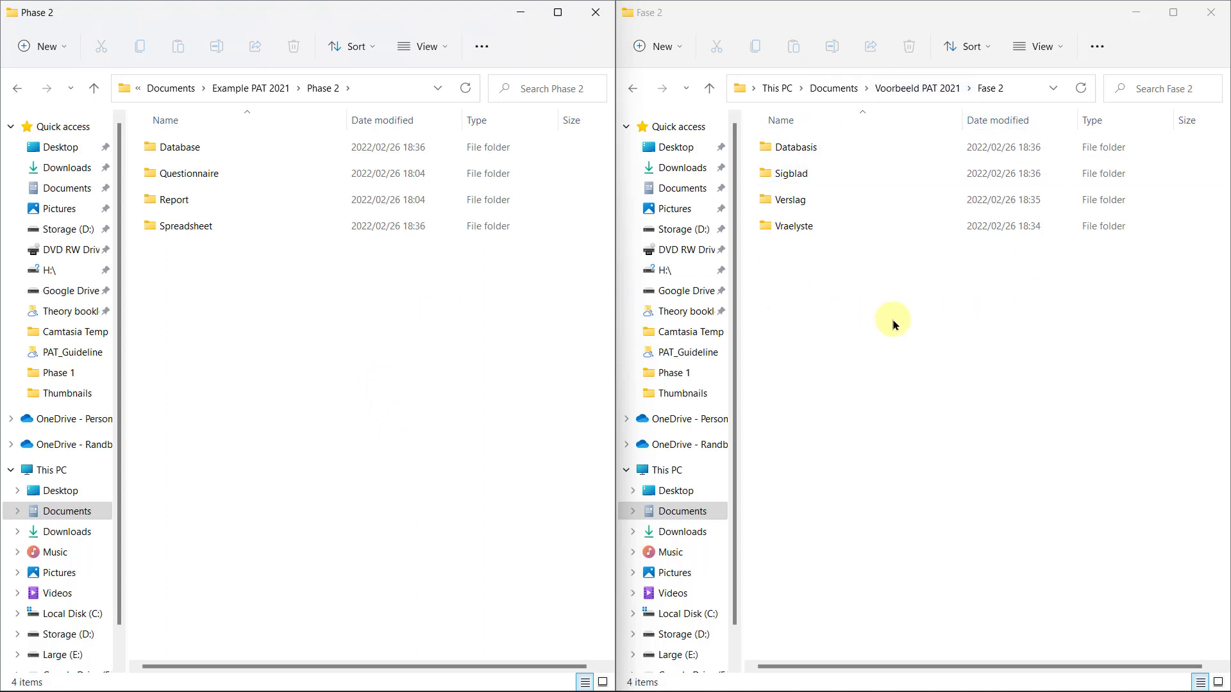
click(869, 405)
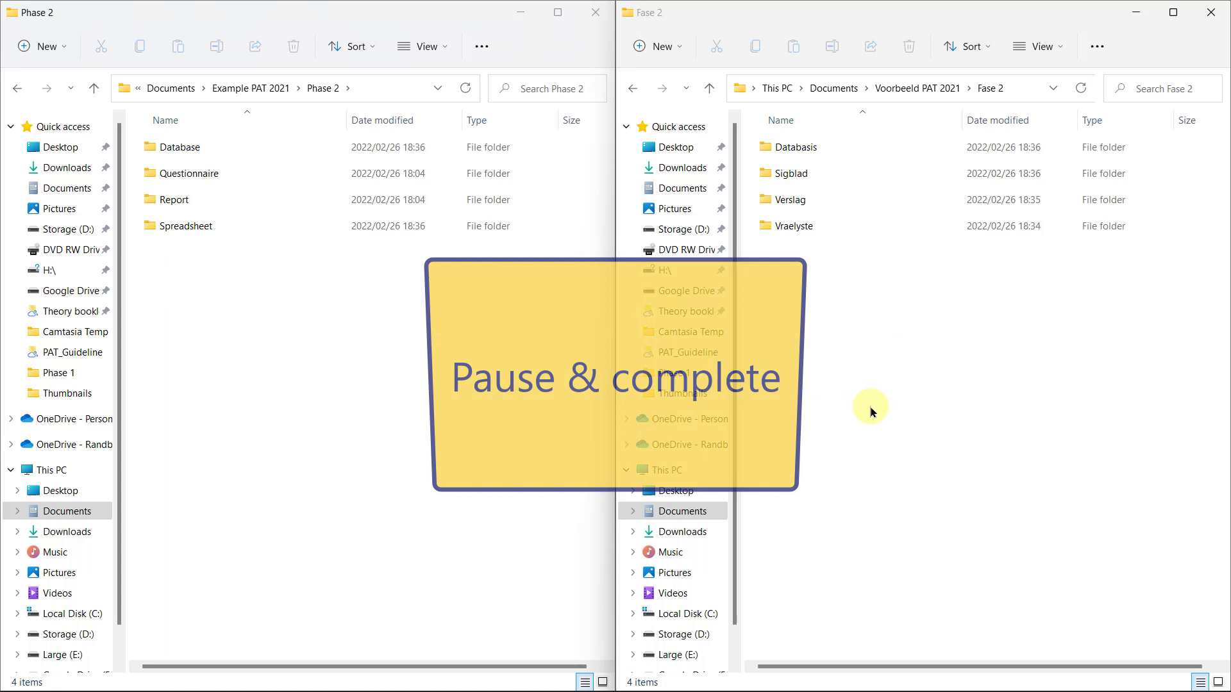
key(alt+Up)
click(272, 398)
key(alt+Up)
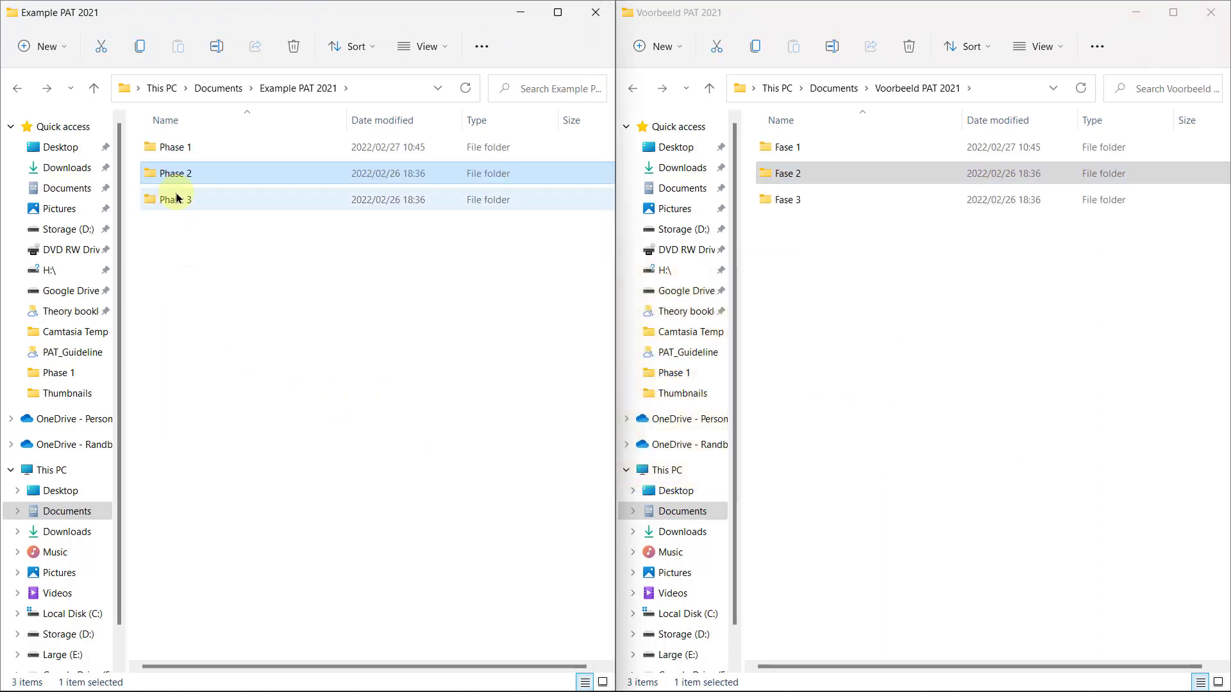
double_click(178, 198)
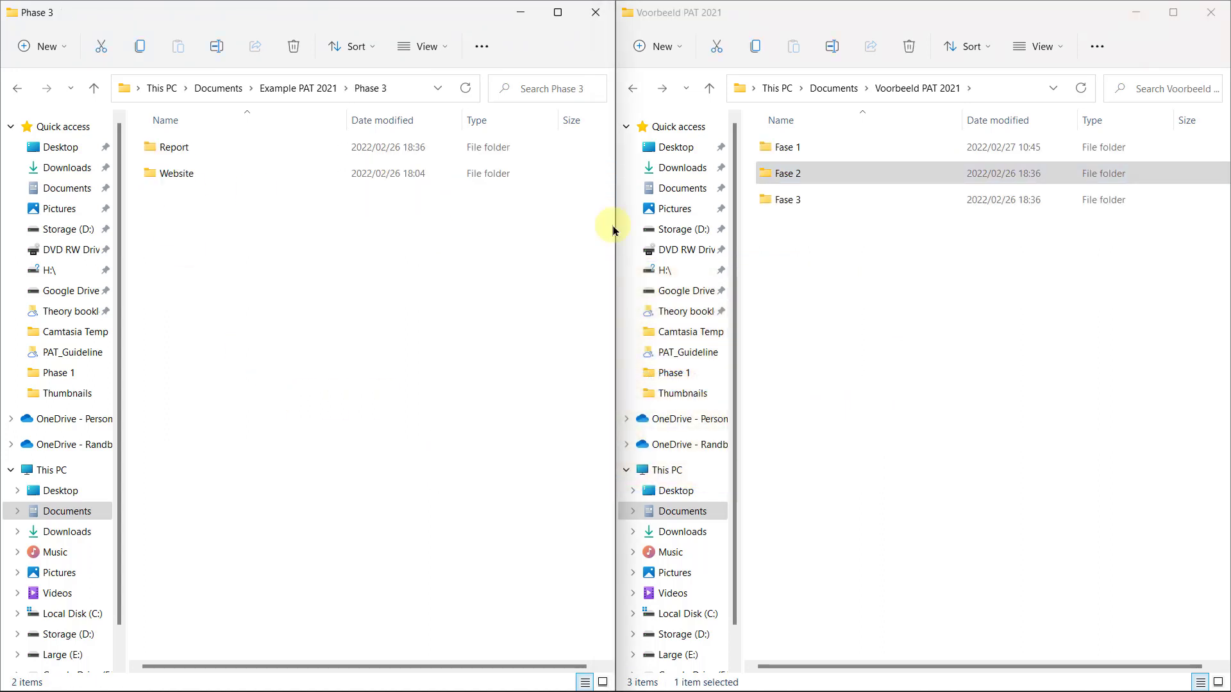
double_click(835, 198)
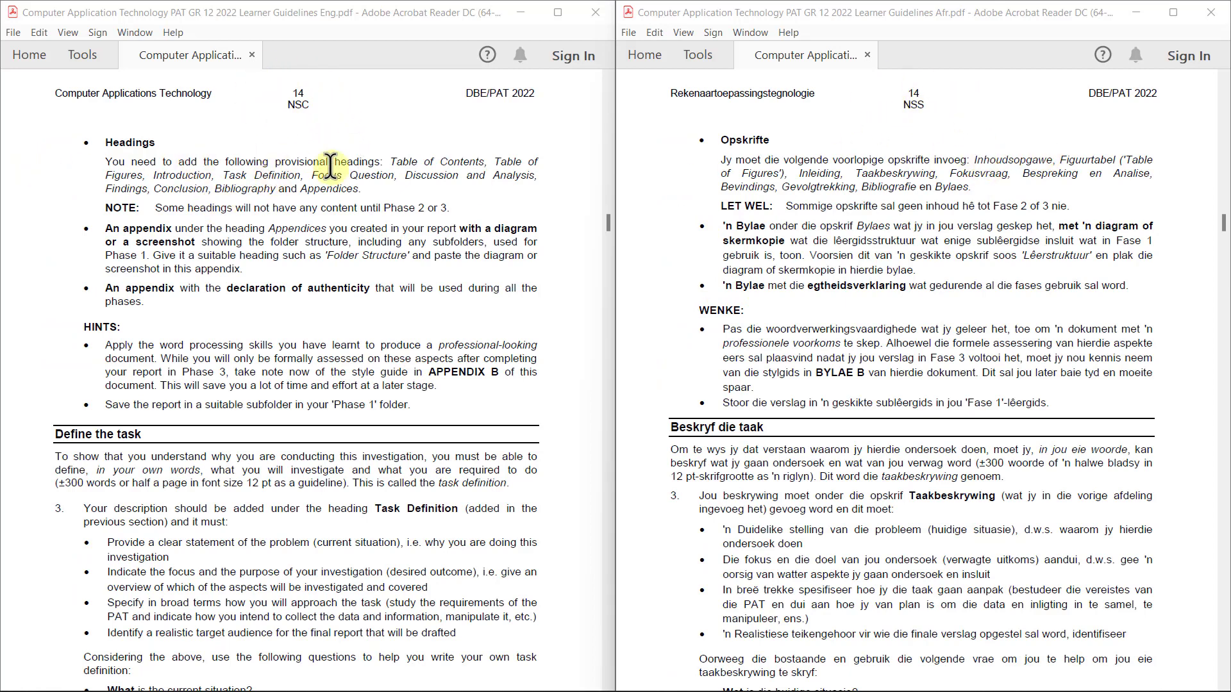
drag(390, 161, 362, 189)
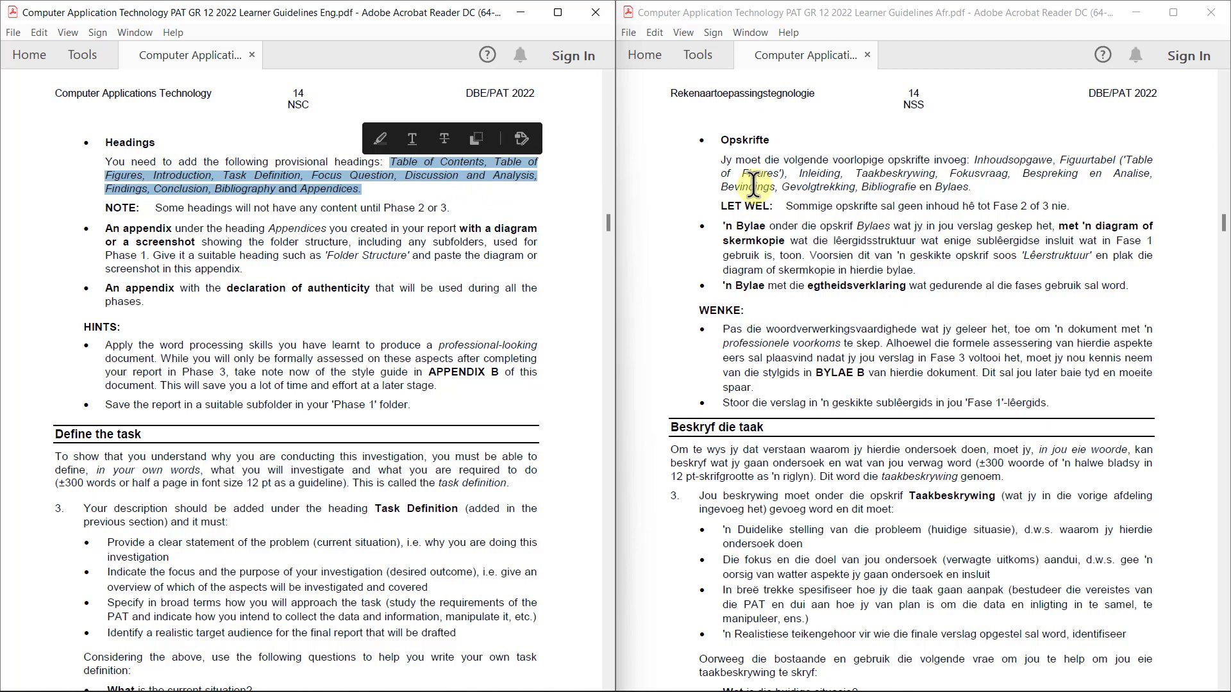
drag(974, 159, 682, 204)
click(838, 187)
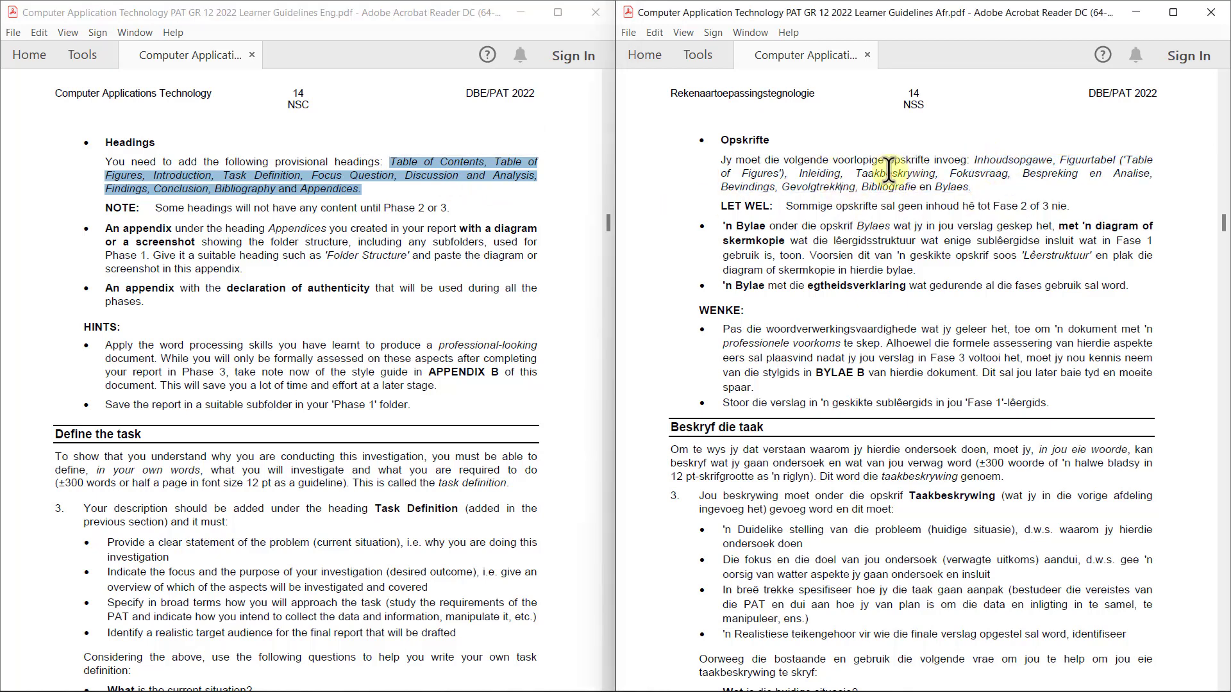
click(234, 172)
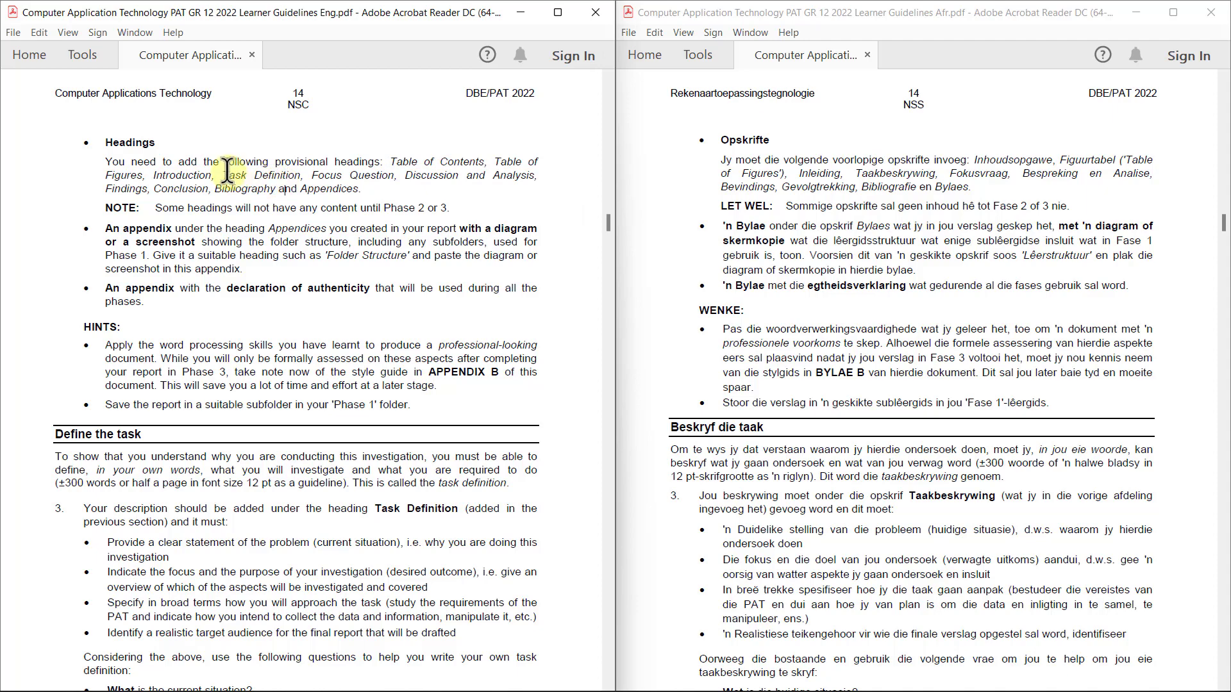
drag(222, 175, 290, 177)
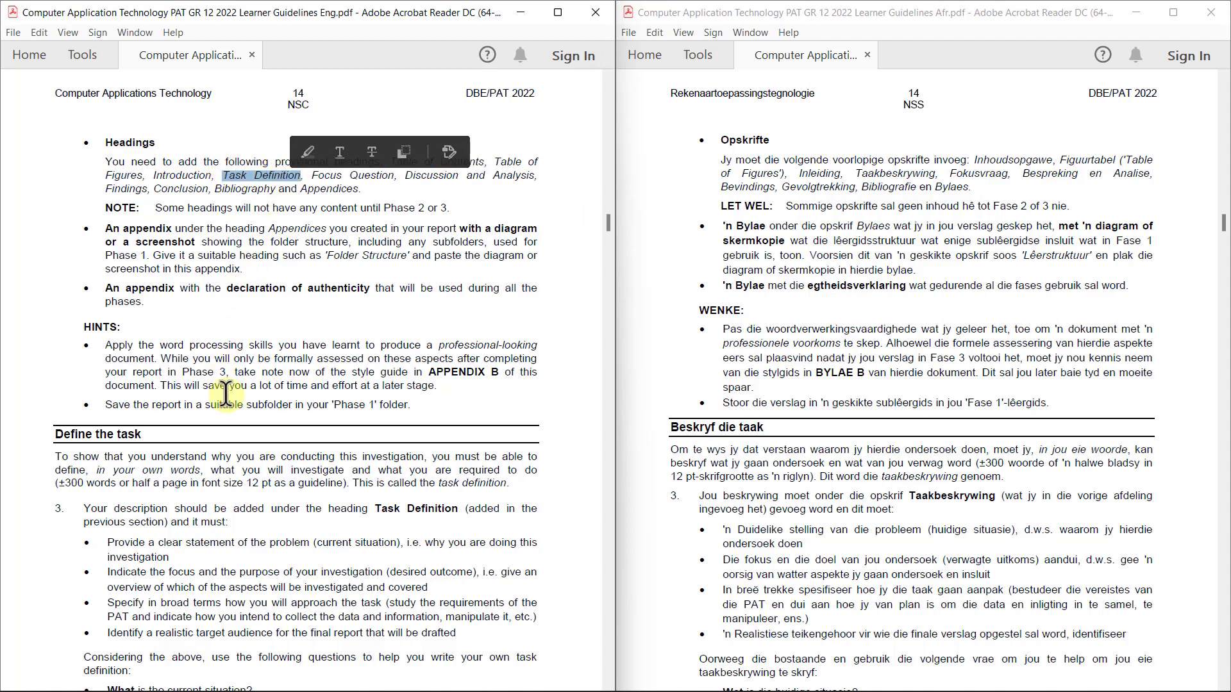
scroll(226, 394, down, 5)
drag(105, 434, 254, 482)
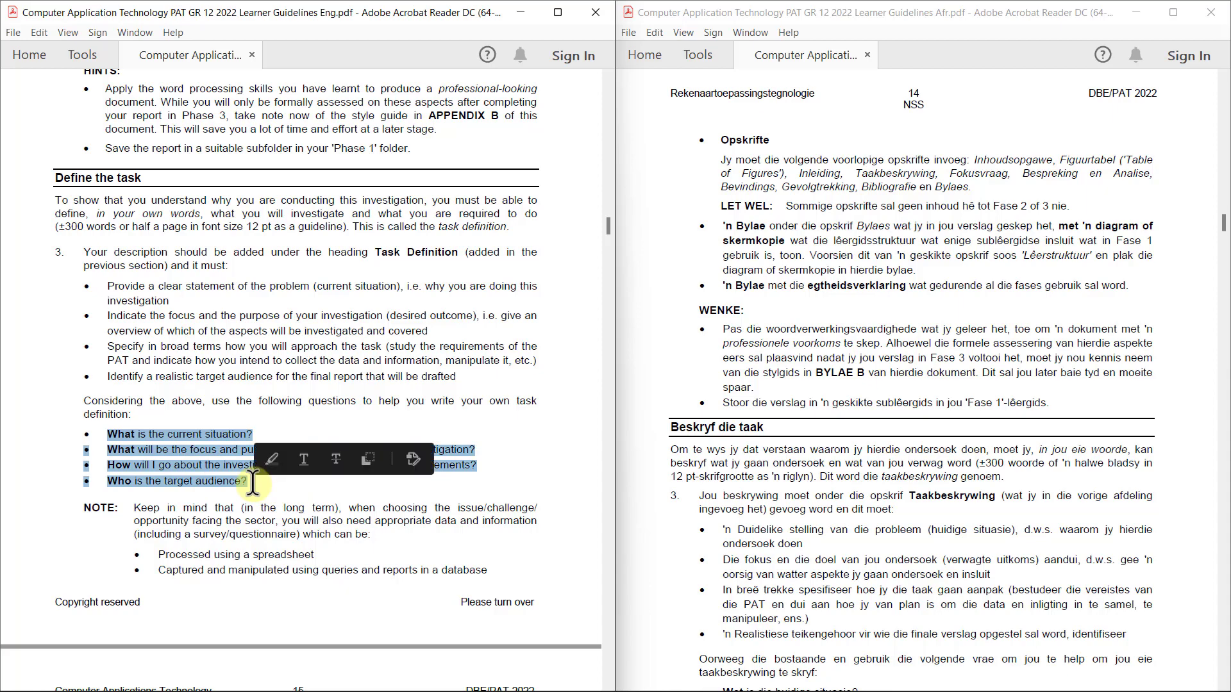
click(788, 273)
double_click(896, 173)
scroll(934, 323, down, 5)
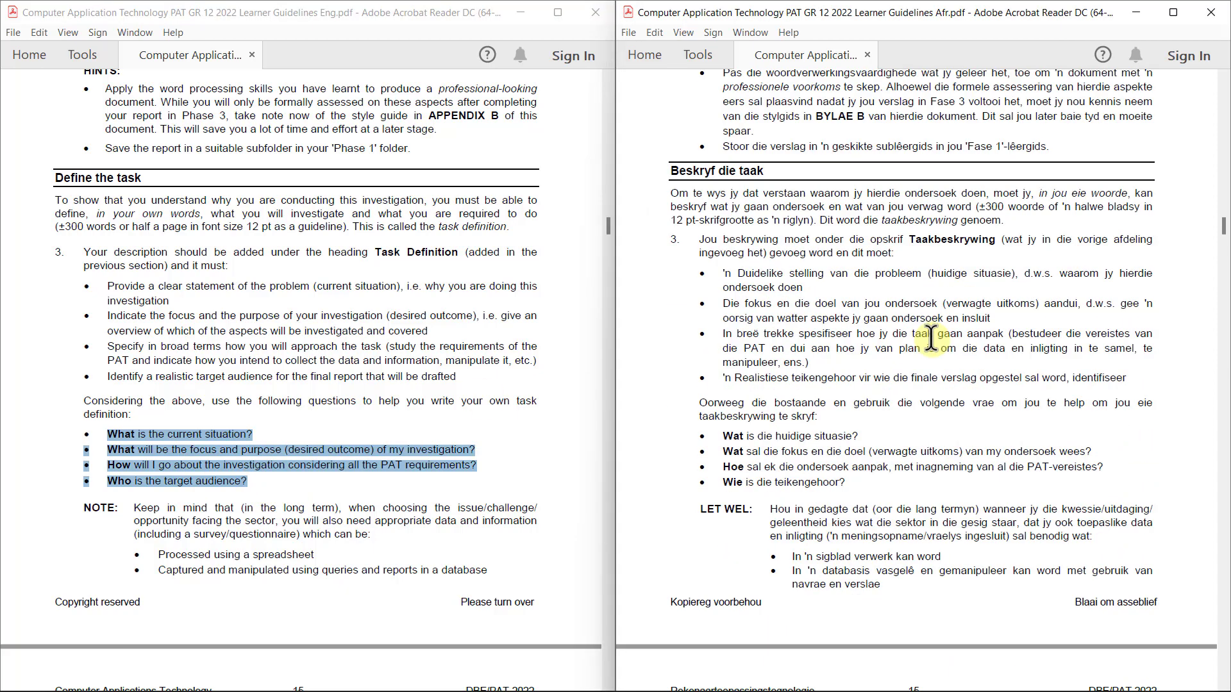
drag(723, 436, 833, 485)
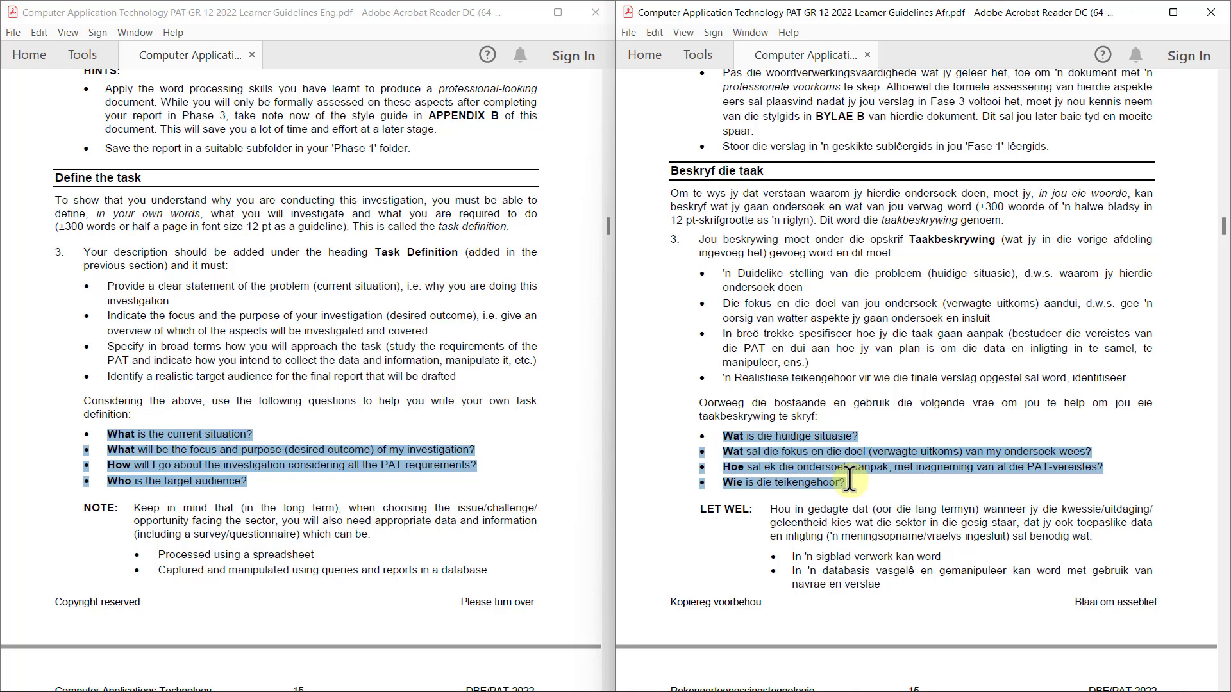
click(806, 492)
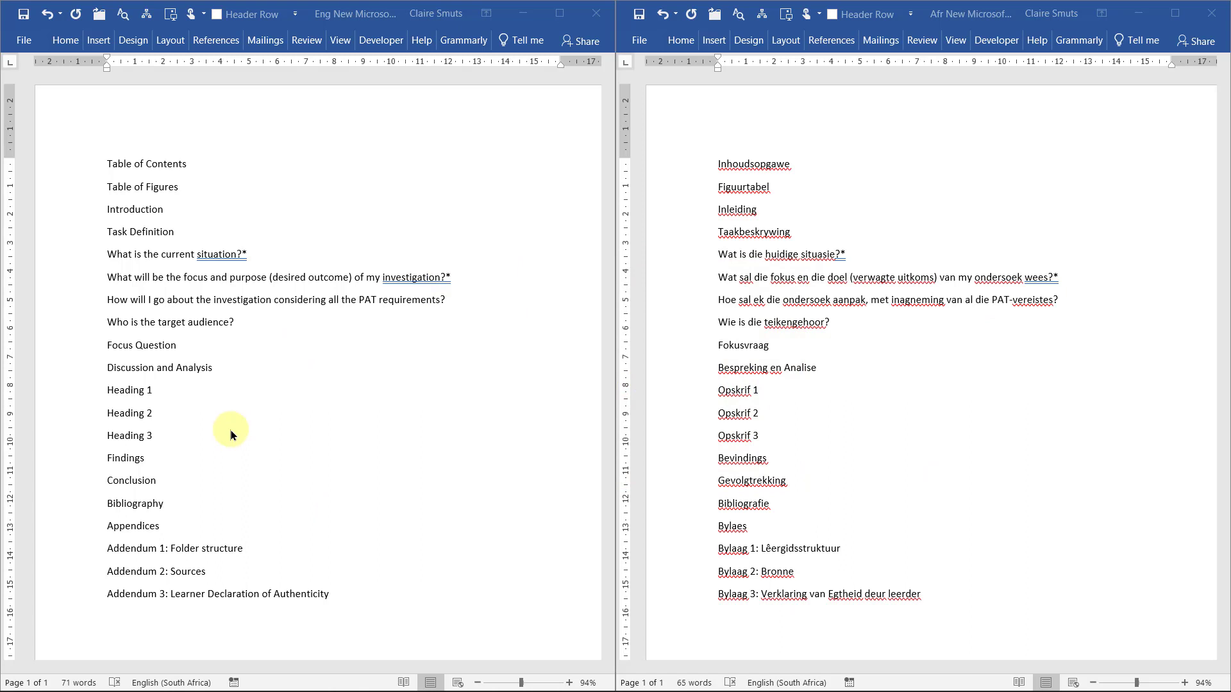
click(221, 514)
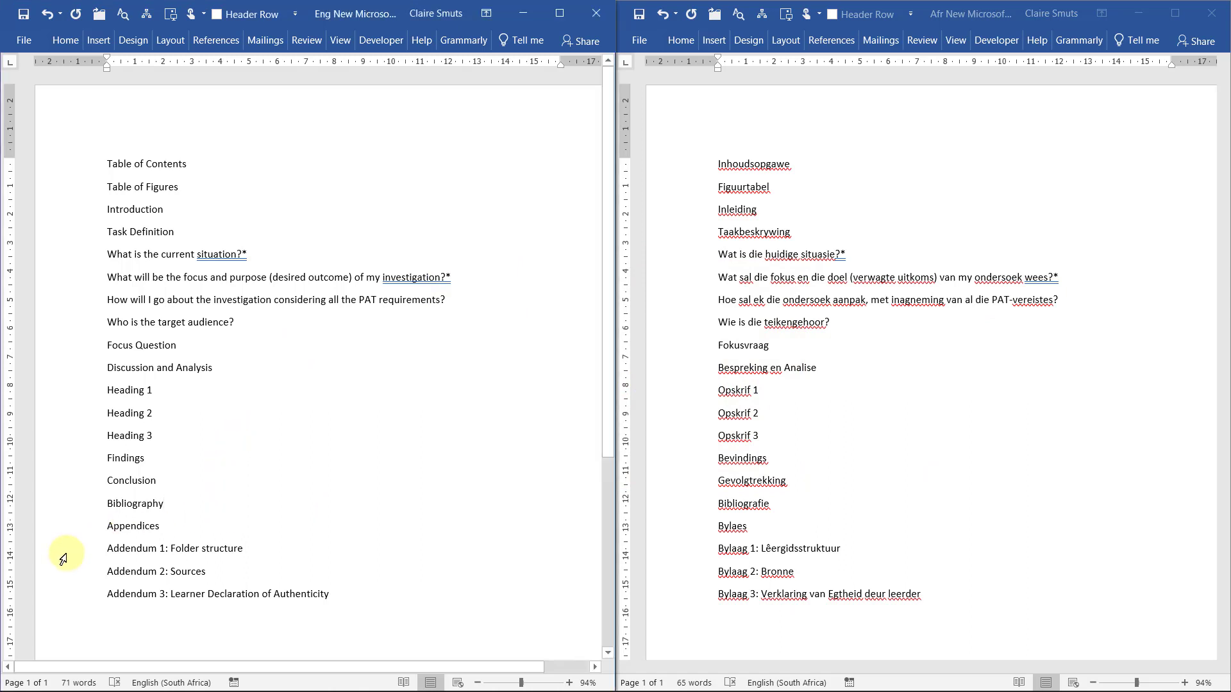
drag(75, 555, 74, 598)
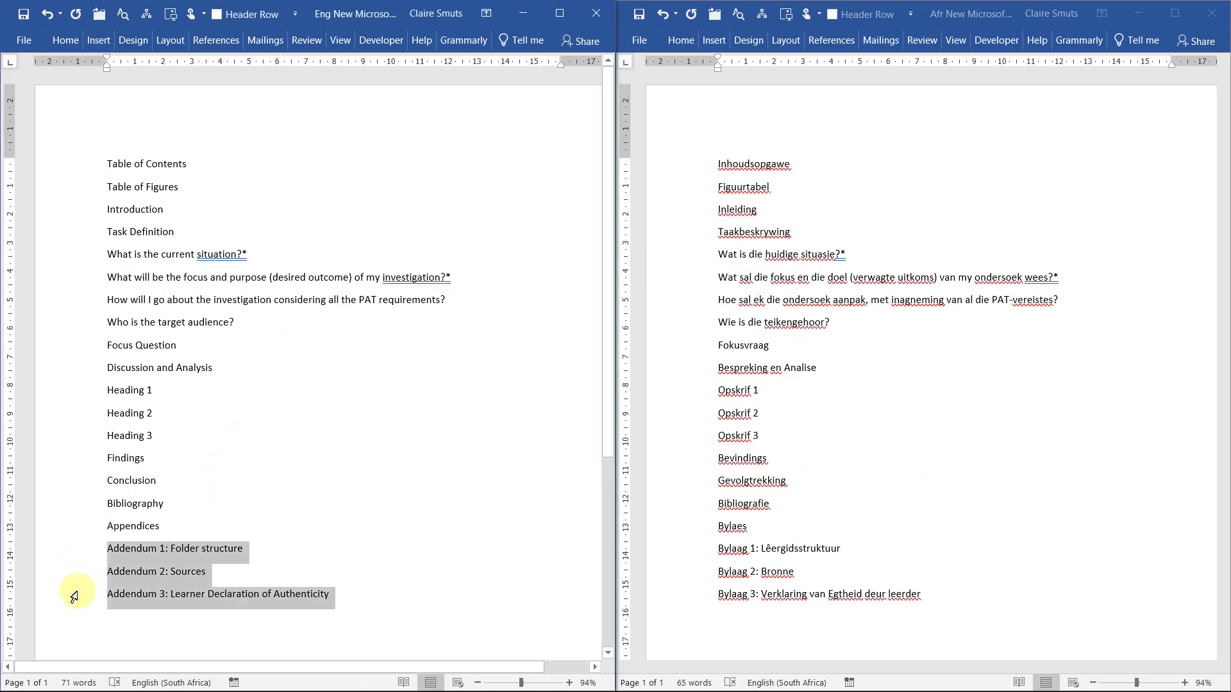
click(463, 590)
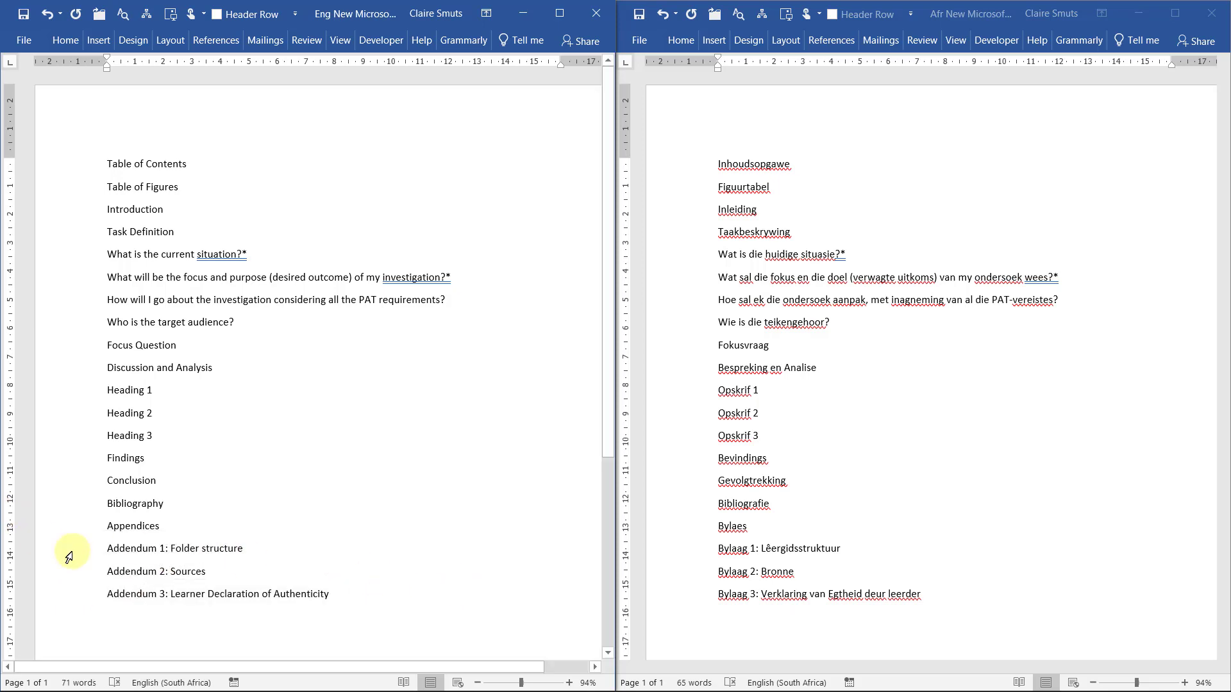
drag(66, 552, 84, 600)
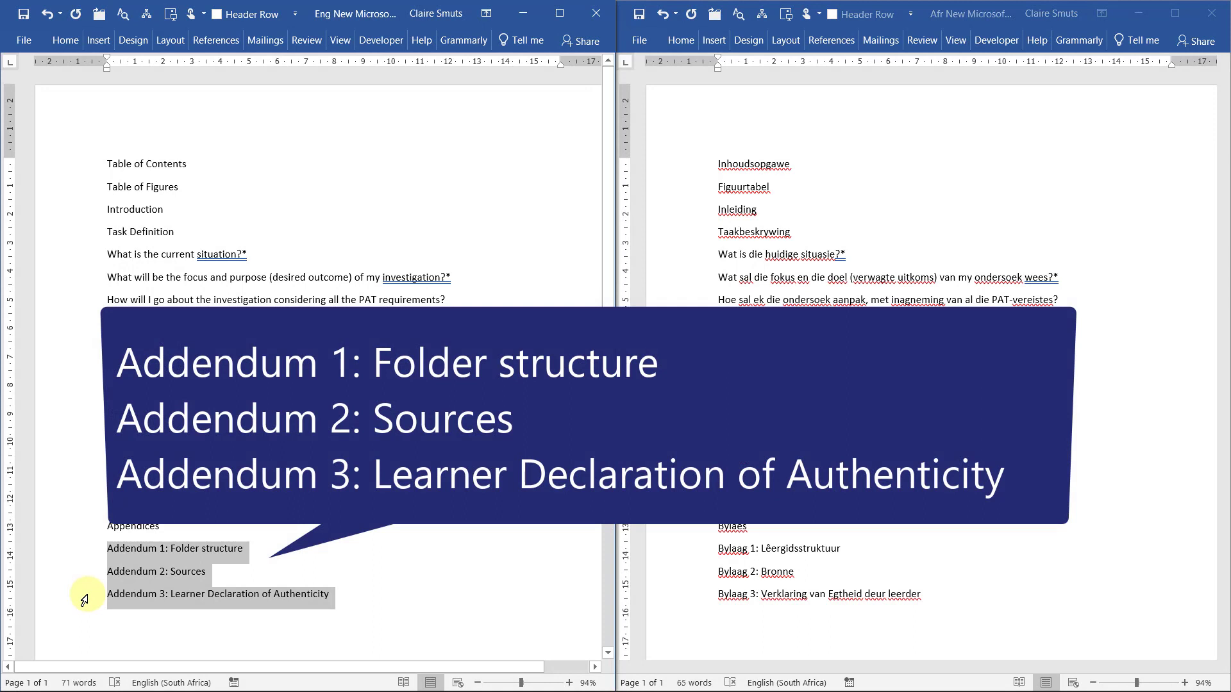
drag(676, 544, 682, 604)
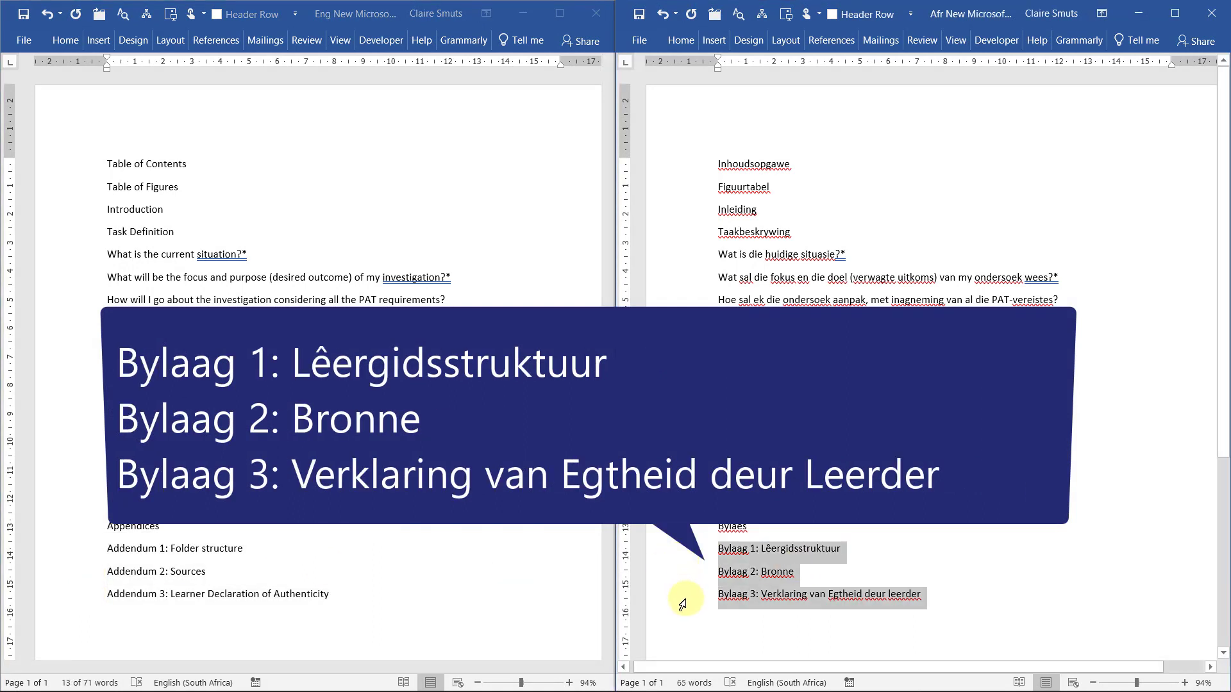
click(1015, 601)
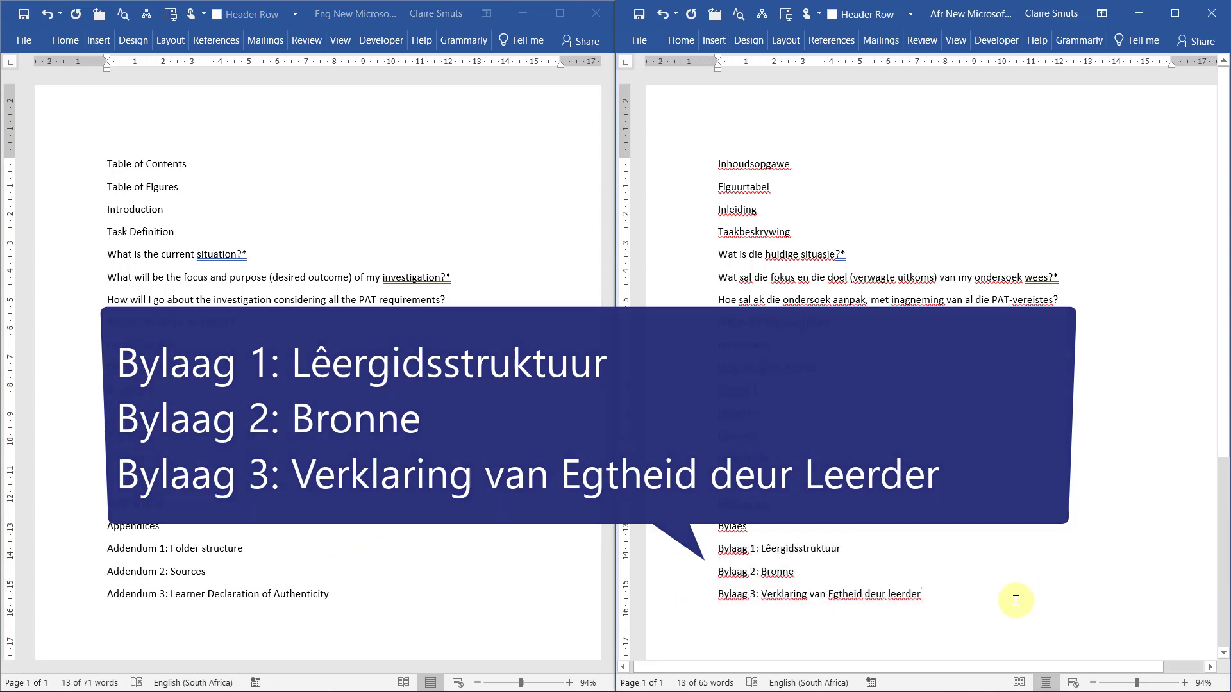
click(247, 254)
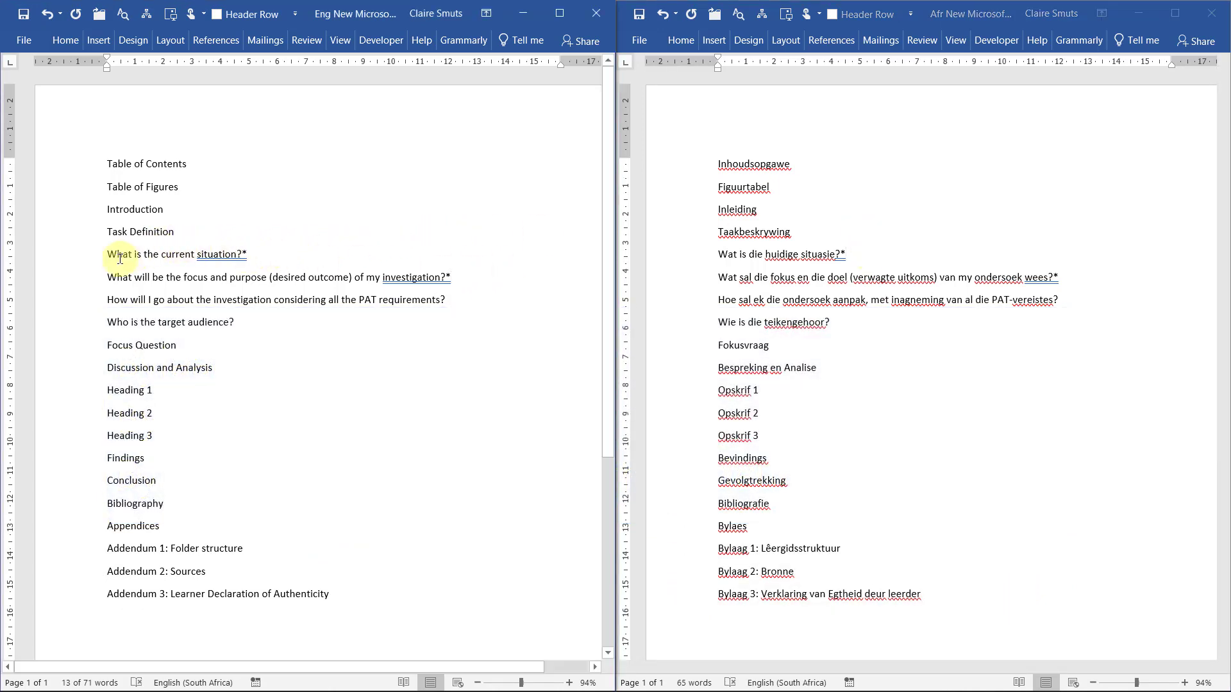
drag(83, 256, 86, 282)
click(700, 254)
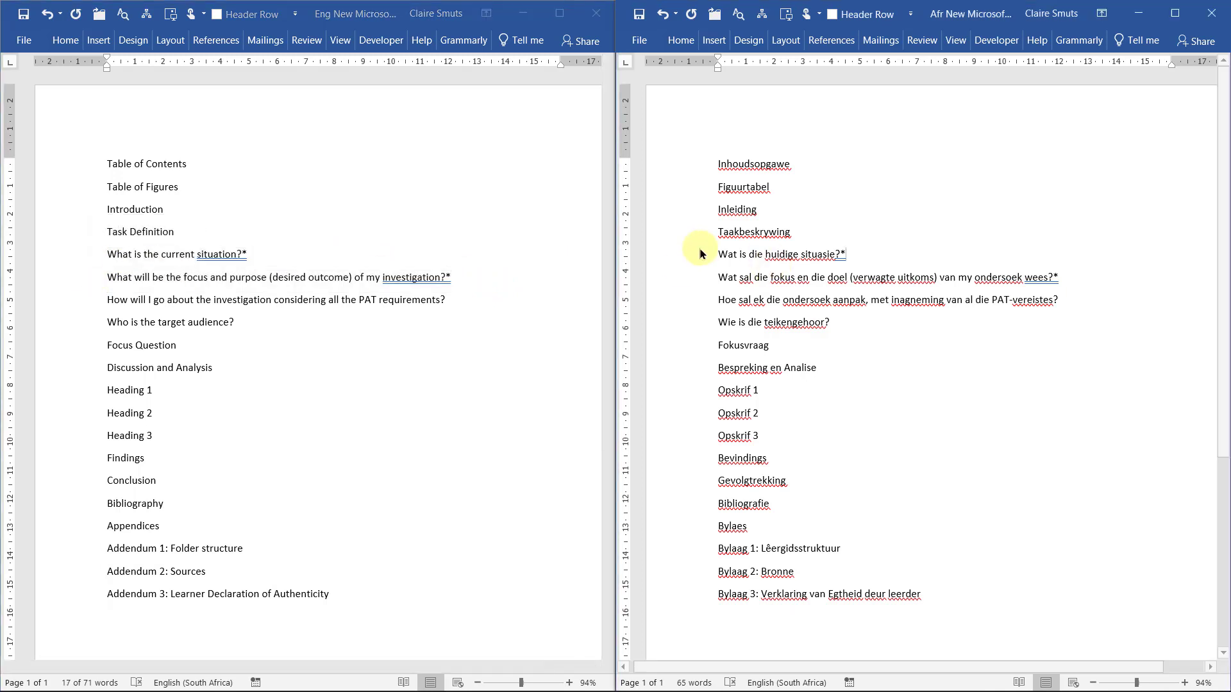
drag(700, 254, 683, 282)
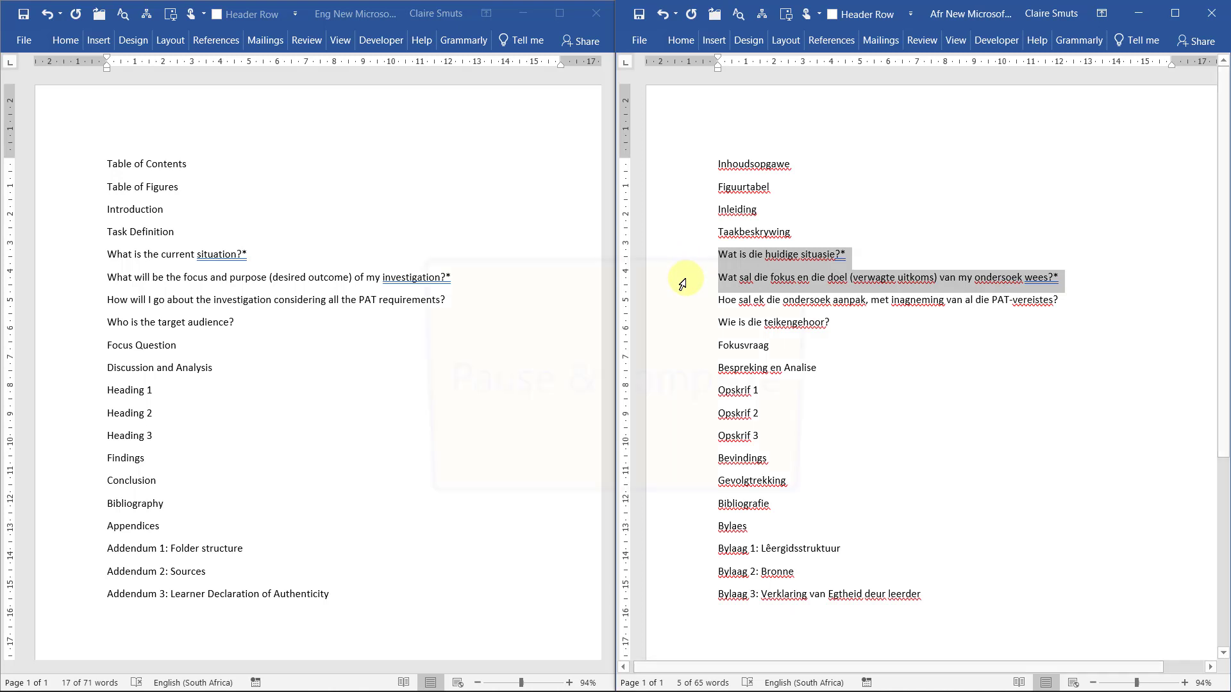
click(1074, 270)
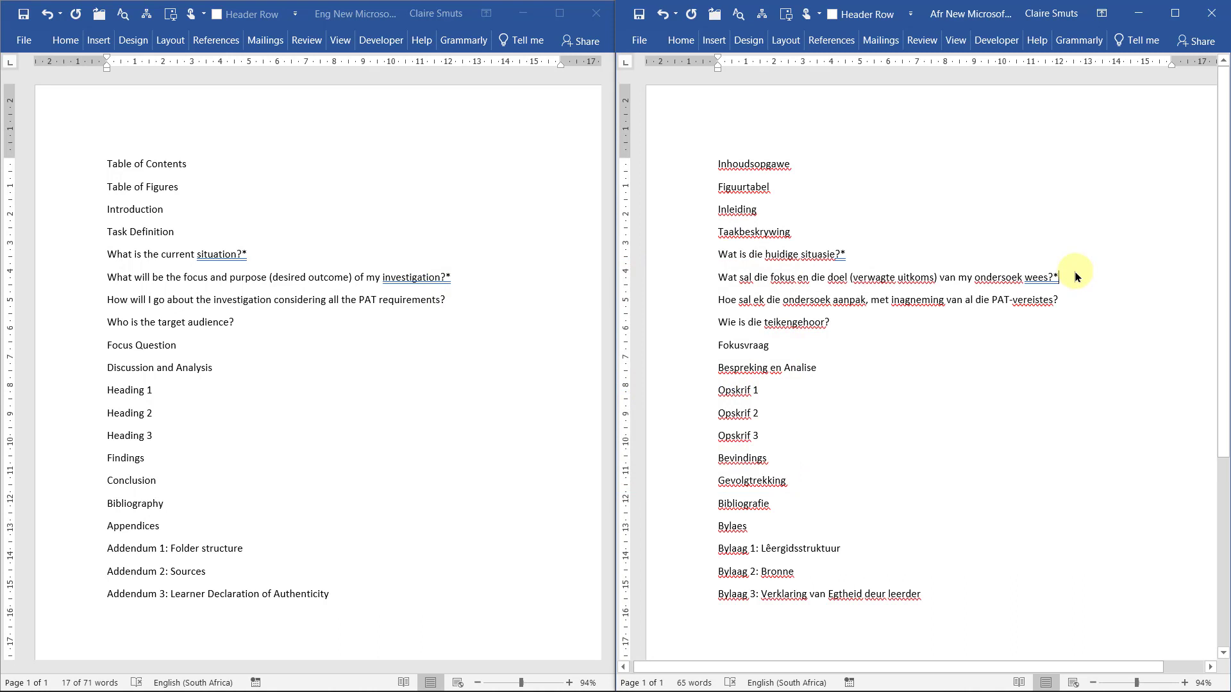
key(Up)
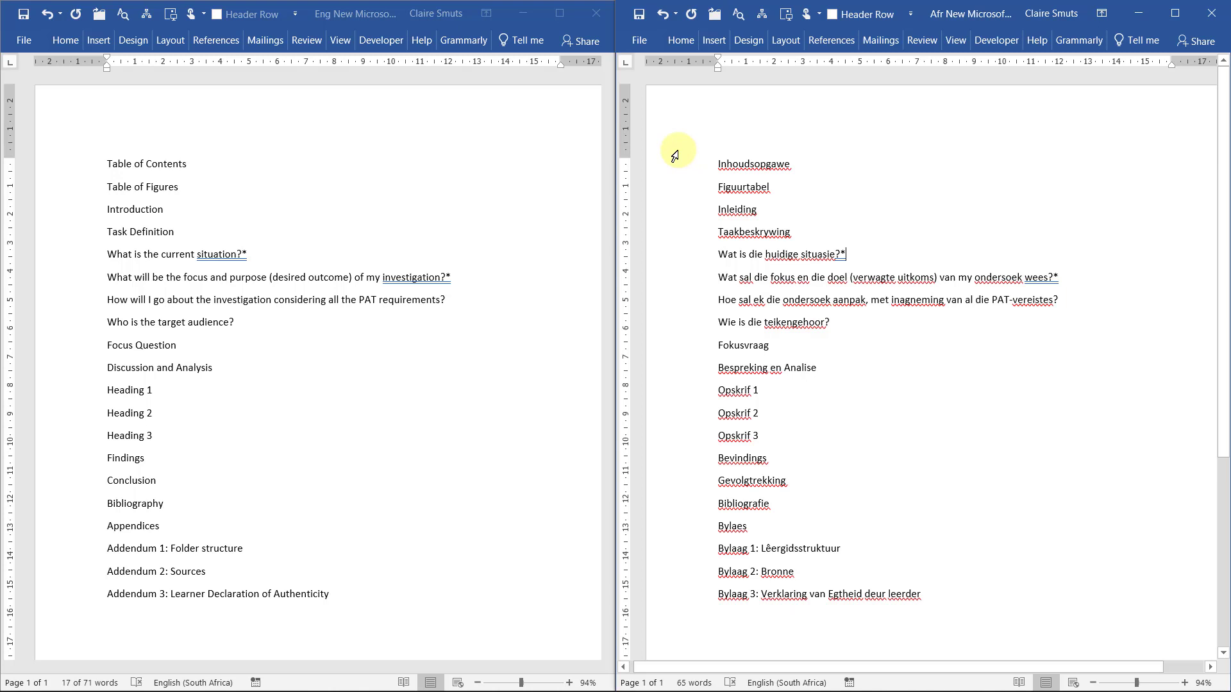
- Select all of the Afrikaans document and set its proofing language to Afrikaans
key(ctrl+a)
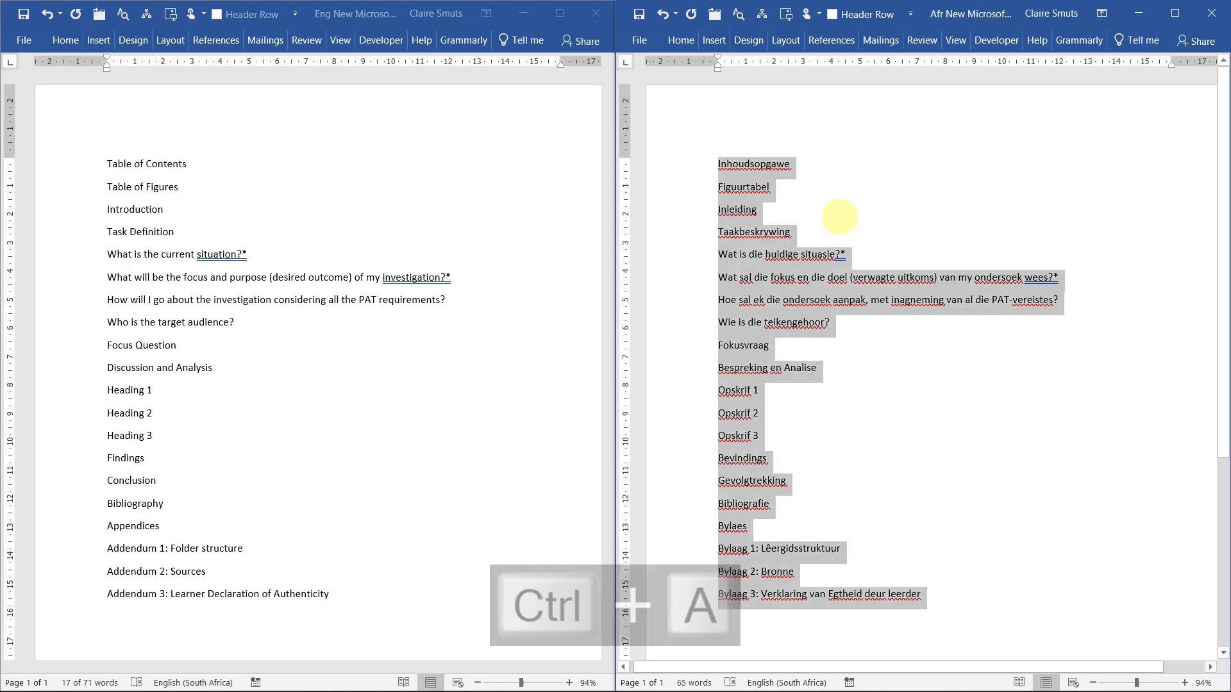
click(826, 682)
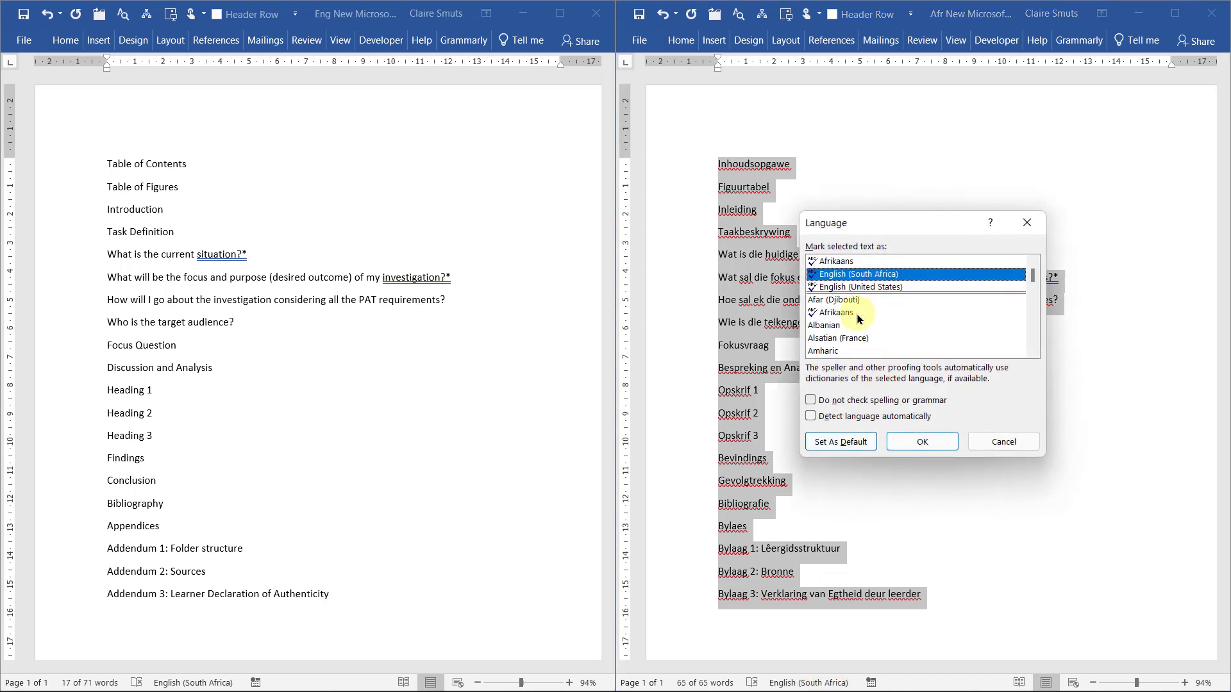
click(838, 261)
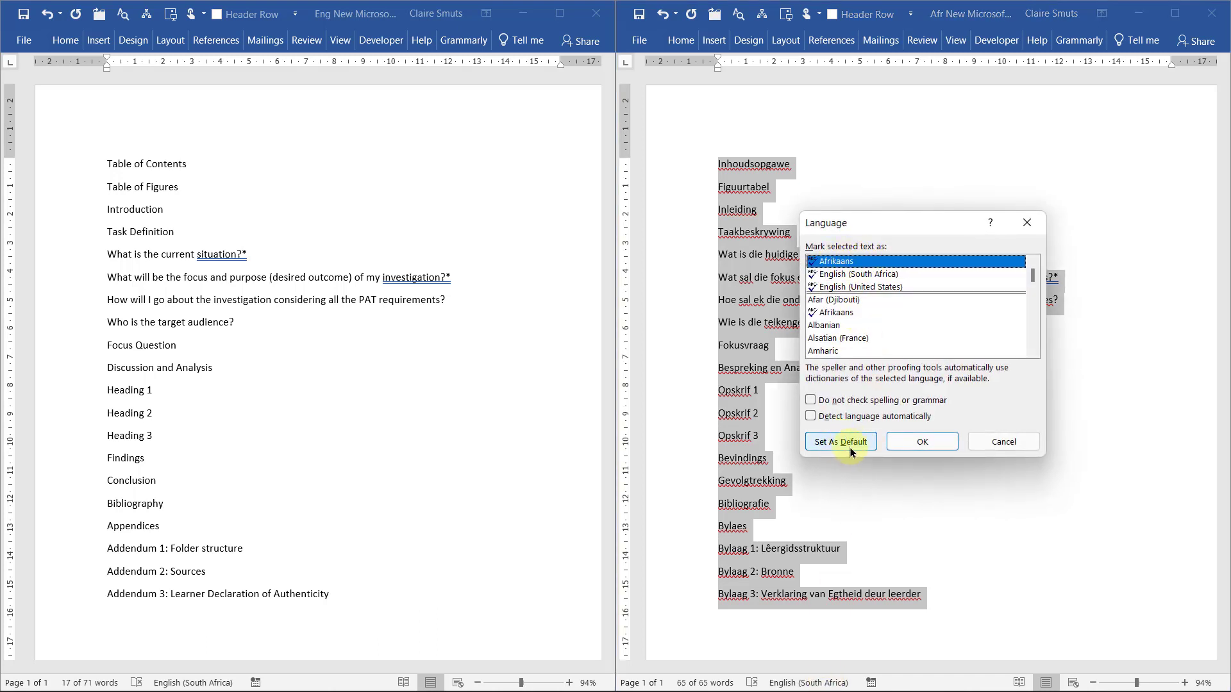
click(931, 443)
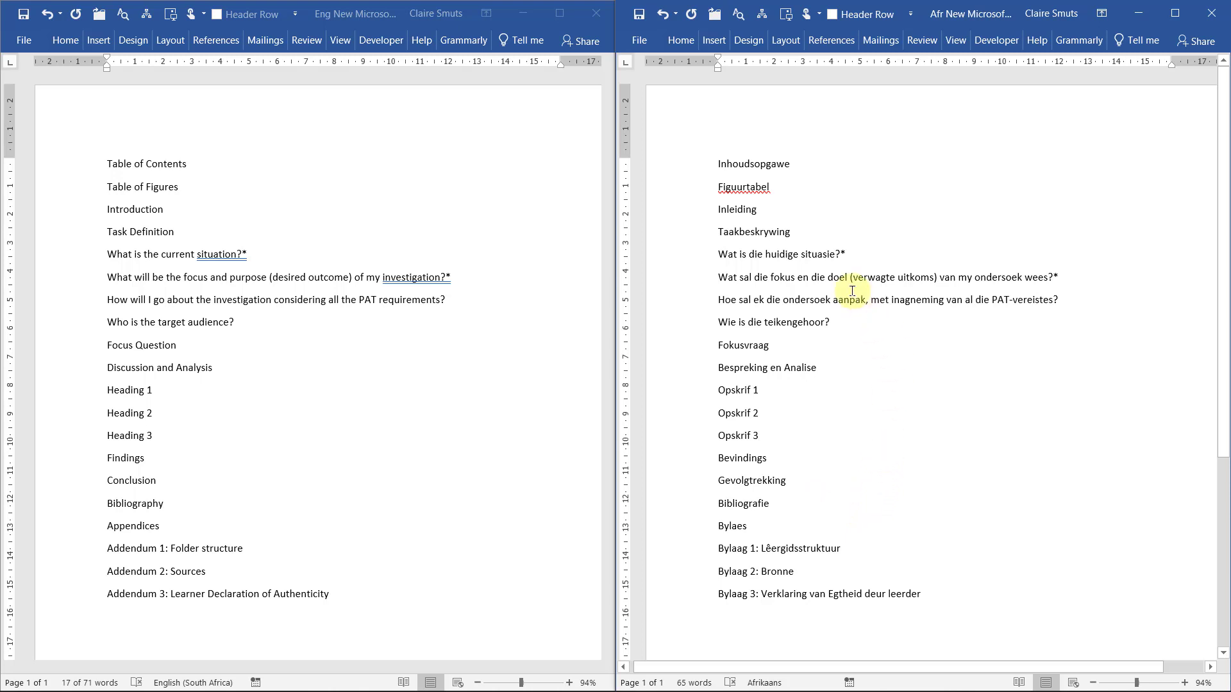
- Cut the stray 'n after 'leerder' in the Bylaag 3 heading, then show the File Info page
click(1024, 593)
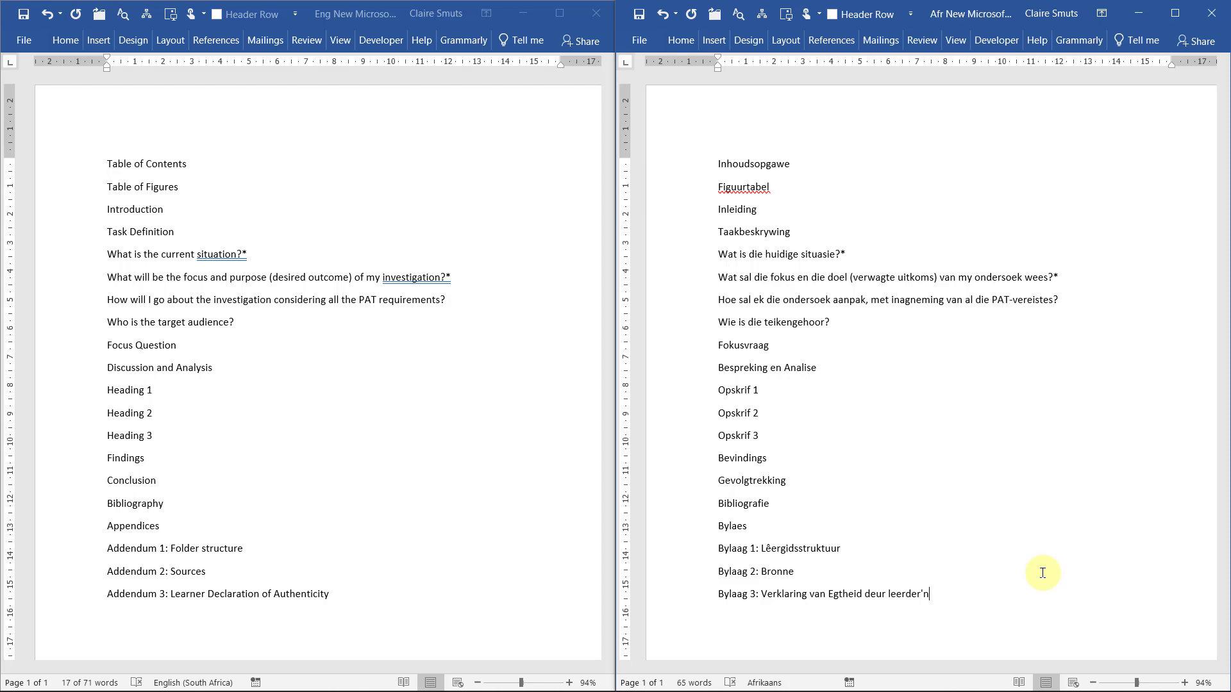
scroll(928, 595, up, 5)
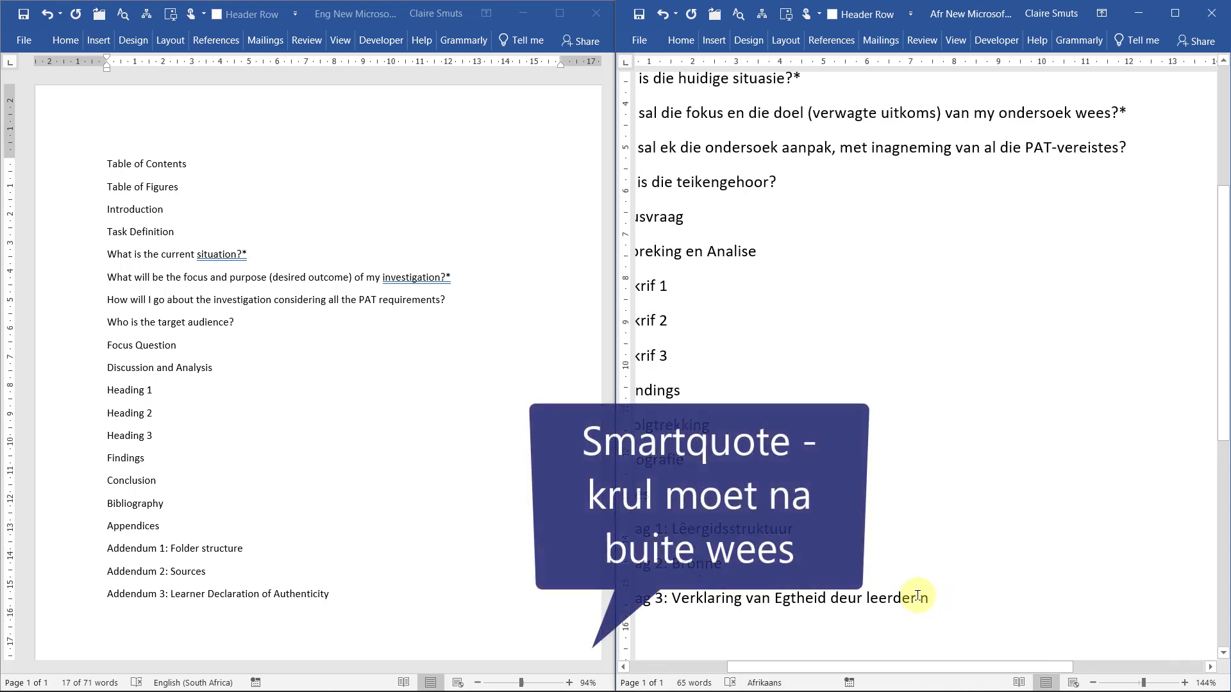
double_click(926, 596)
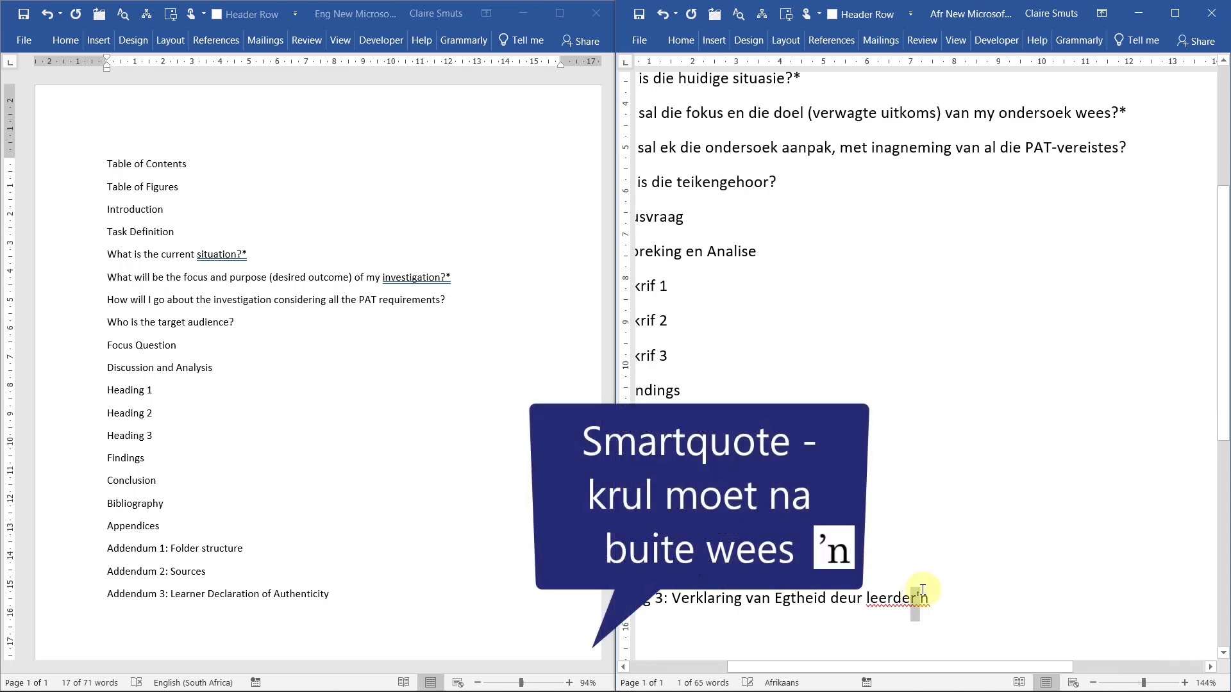
drag(917, 595, 921, 612)
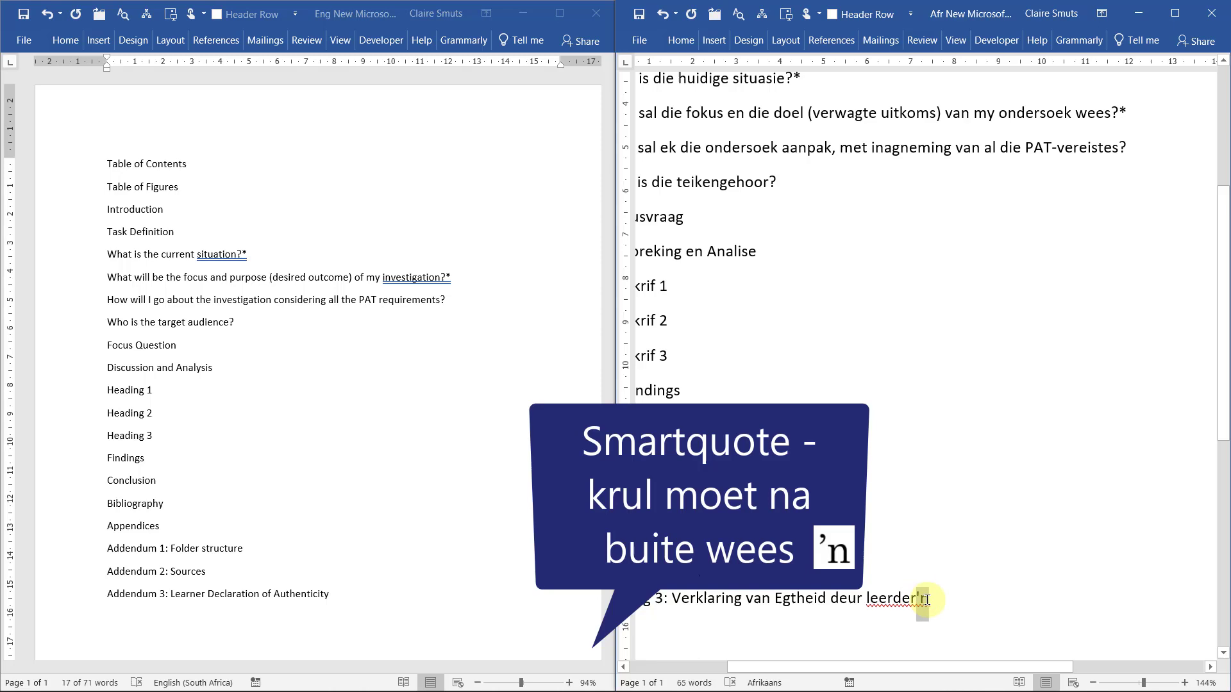
right_click(920, 606)
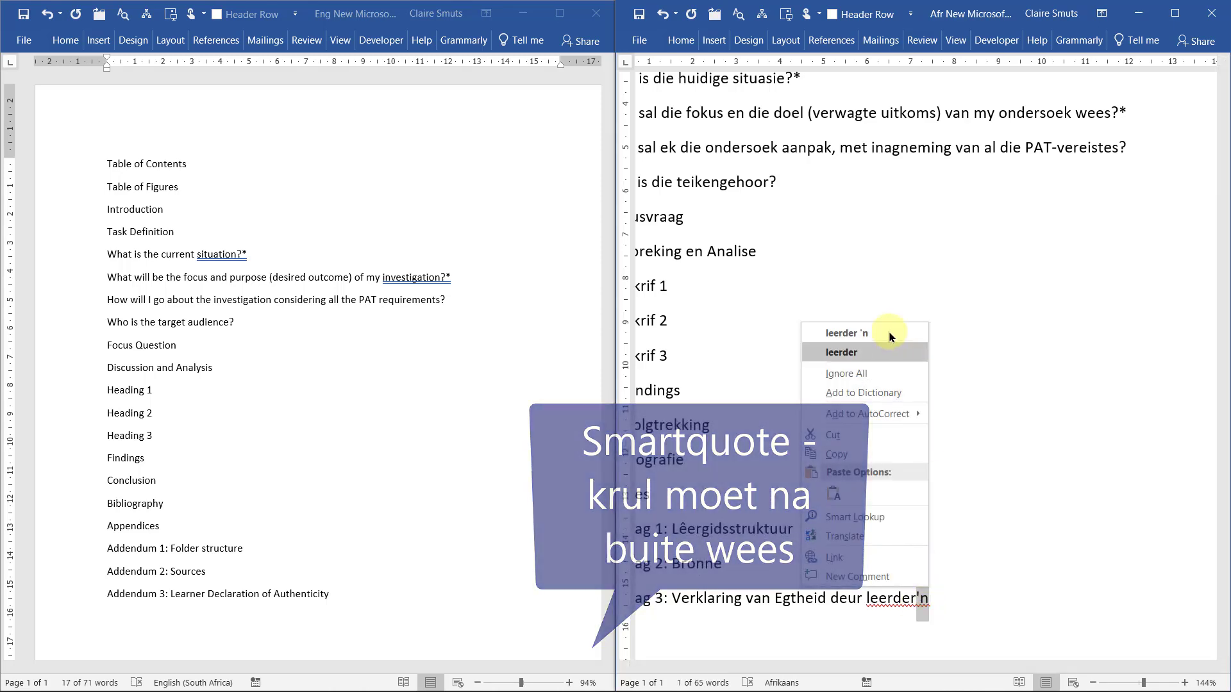
click(833, 435)
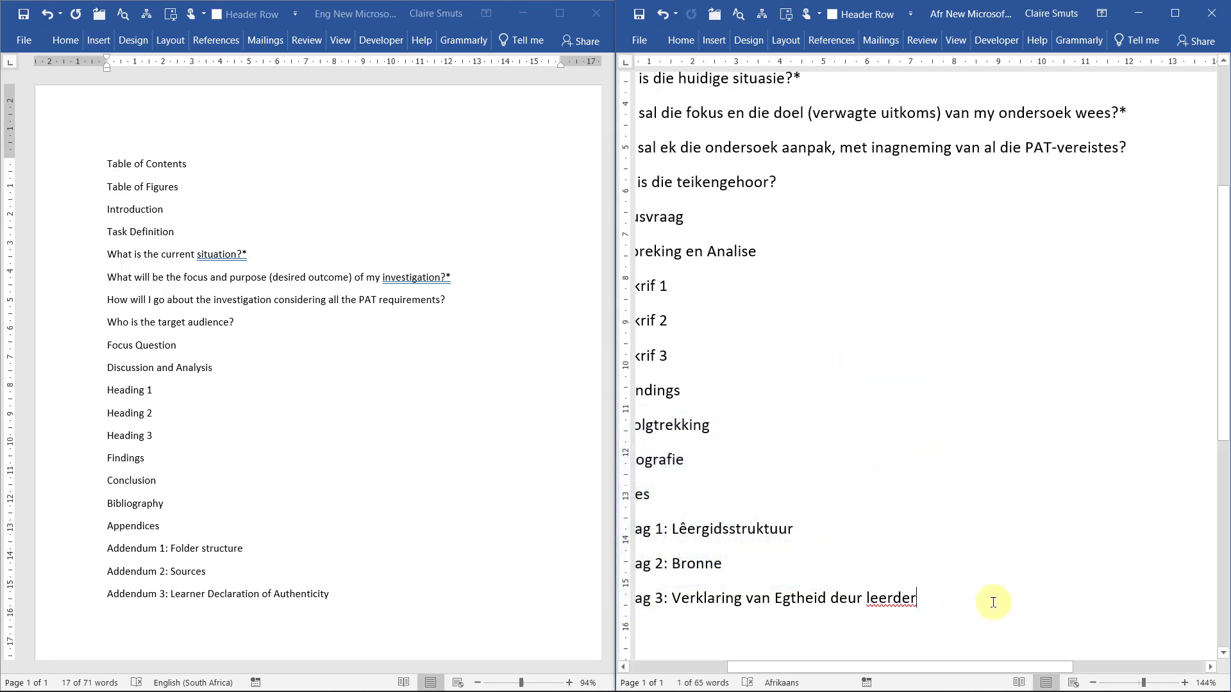
scroll(987, 597, down, 3)
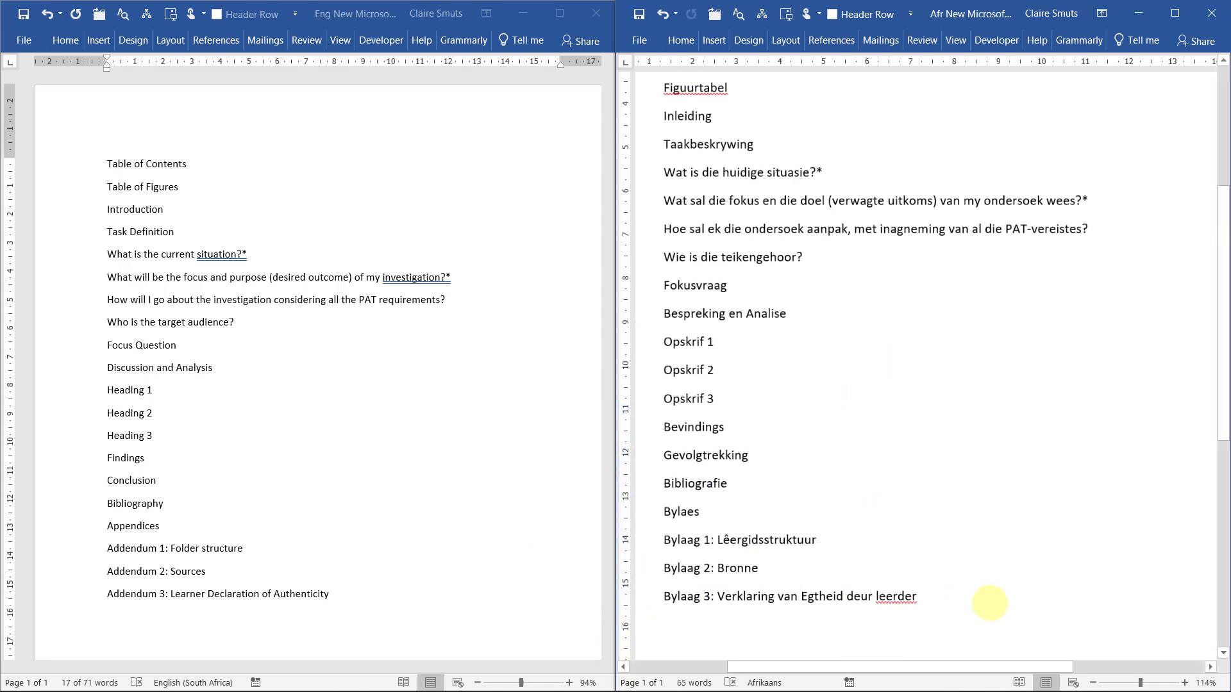
click(639, 40)
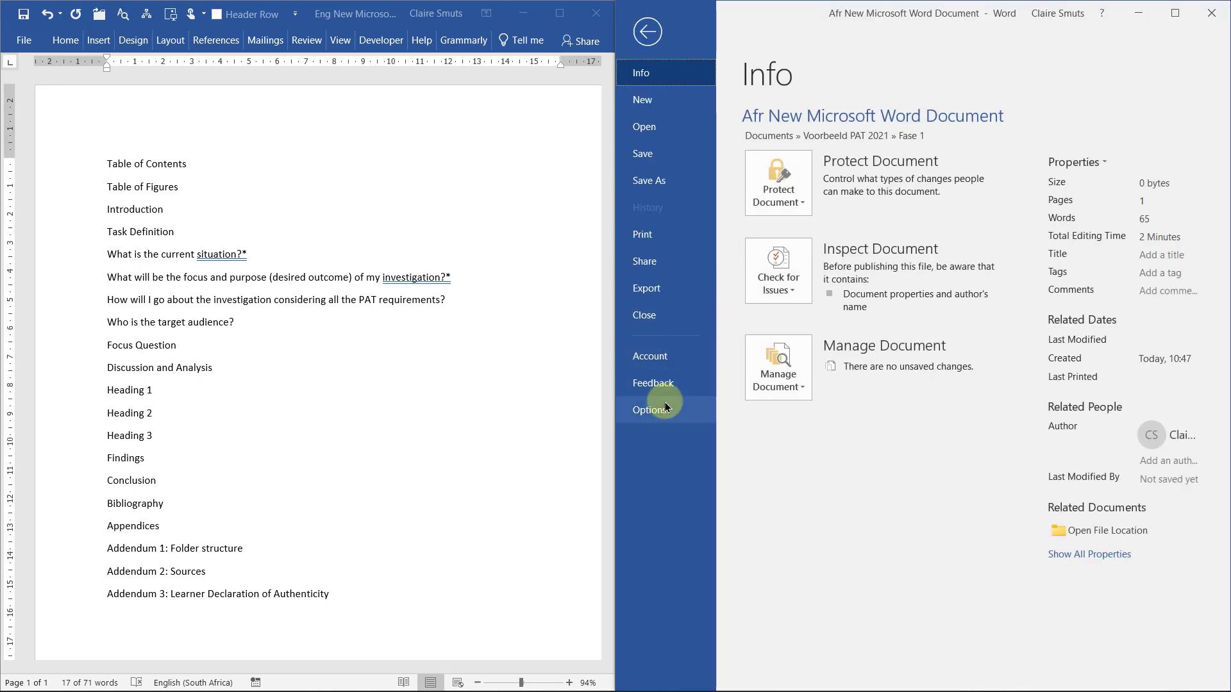
- Check the Afrikaans AutoCorrect list for an entry replacing n with 'n, then close both dialogs
click(641, 411)
click(641, 157)
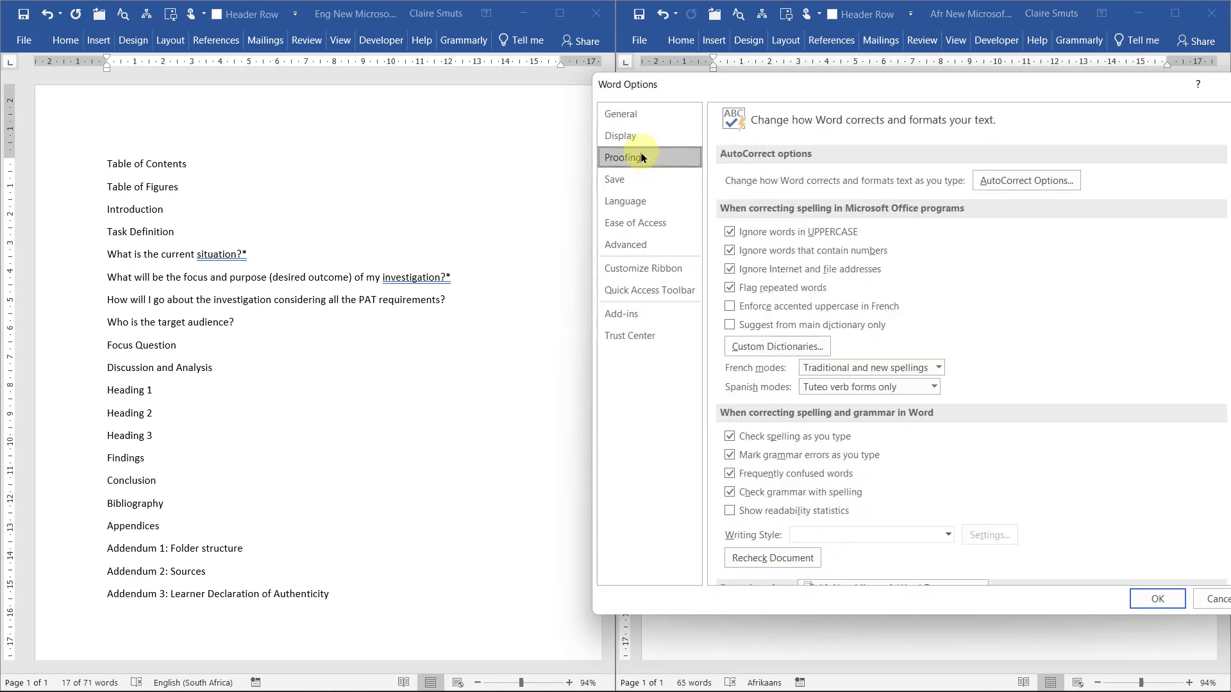
click(1045, 180)
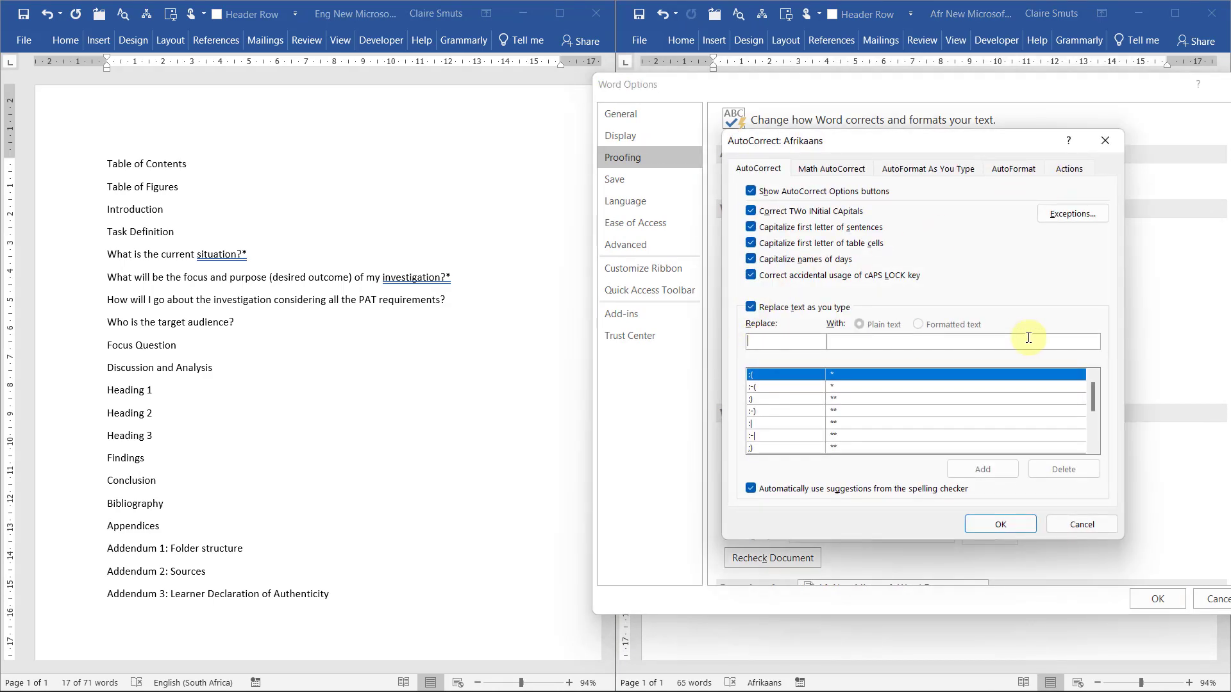
text(n)
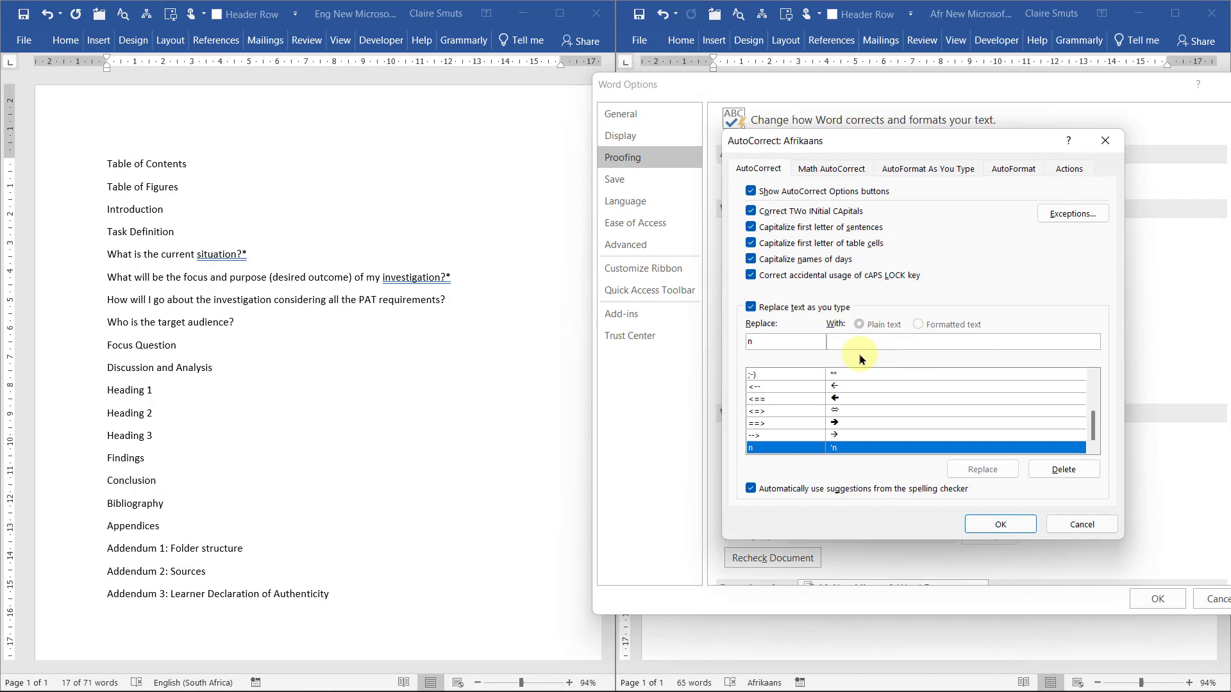
text('n)
click(1077, 523)
click(1209, 598)
- Insert an empty line after 'Addendum 1: Folder structure' and after 'Bylaag 1: Lêergidsstruktuur'
scroll(492, 580, down, 2)
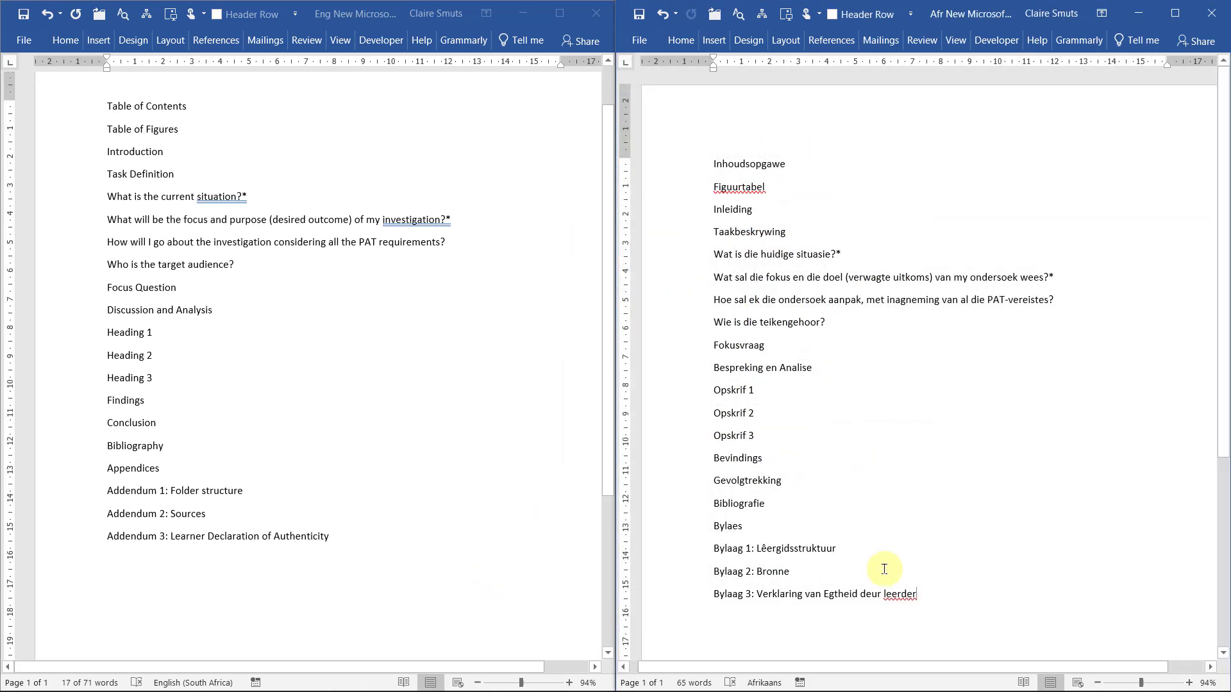
scroll(894, 570, down, 2)
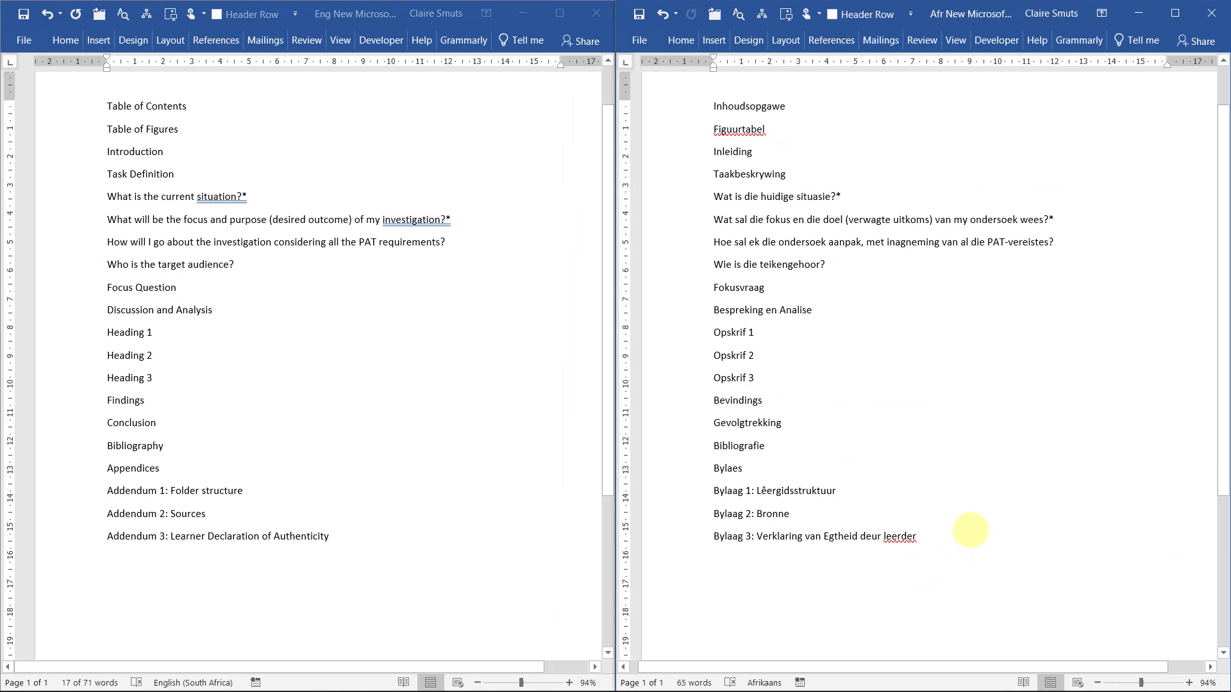
click(282, 518)
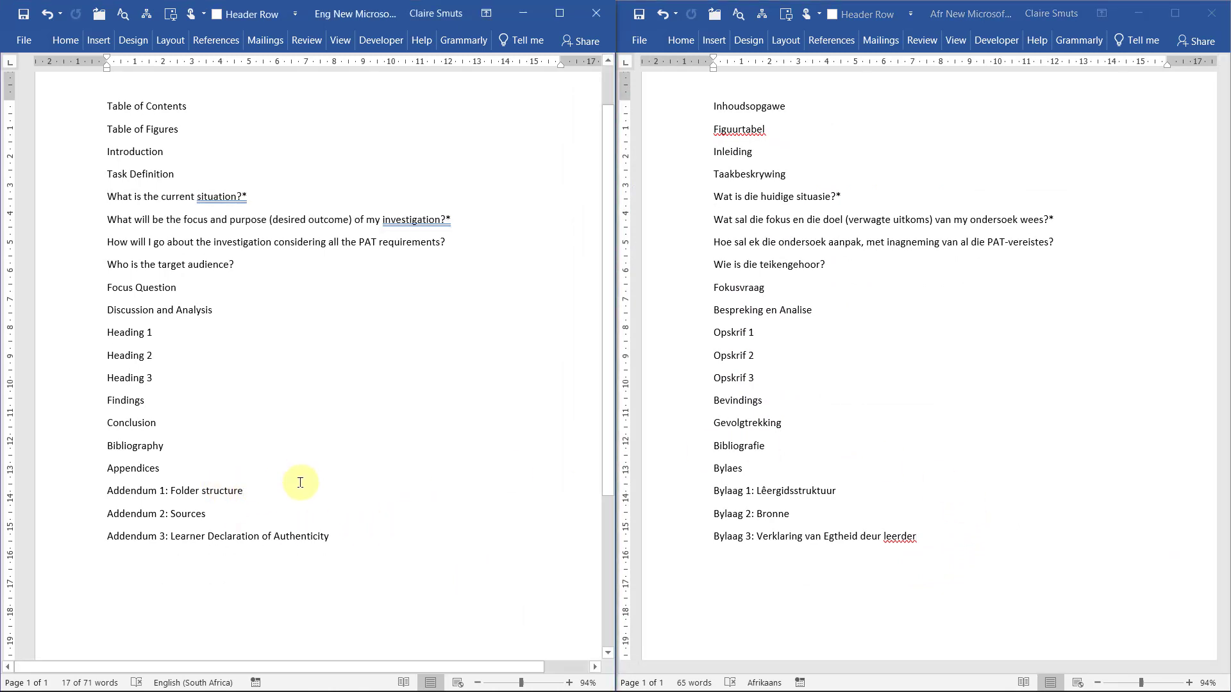
scroll(260, 488, down, 3)
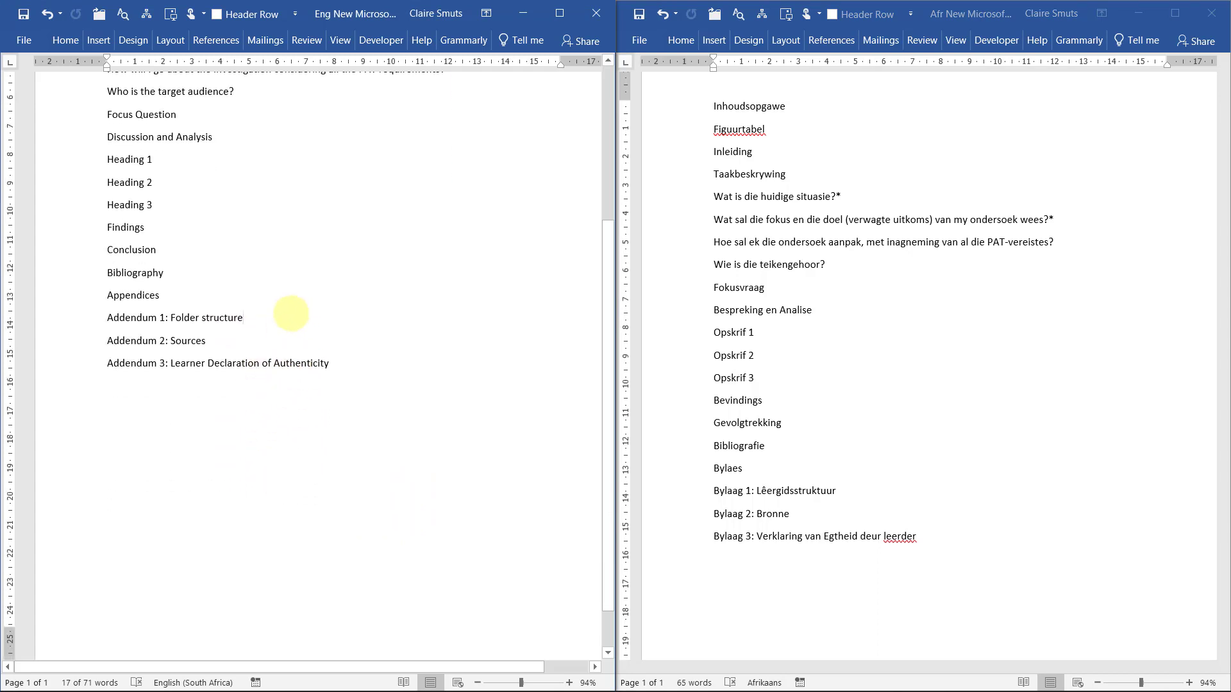
key(Return)
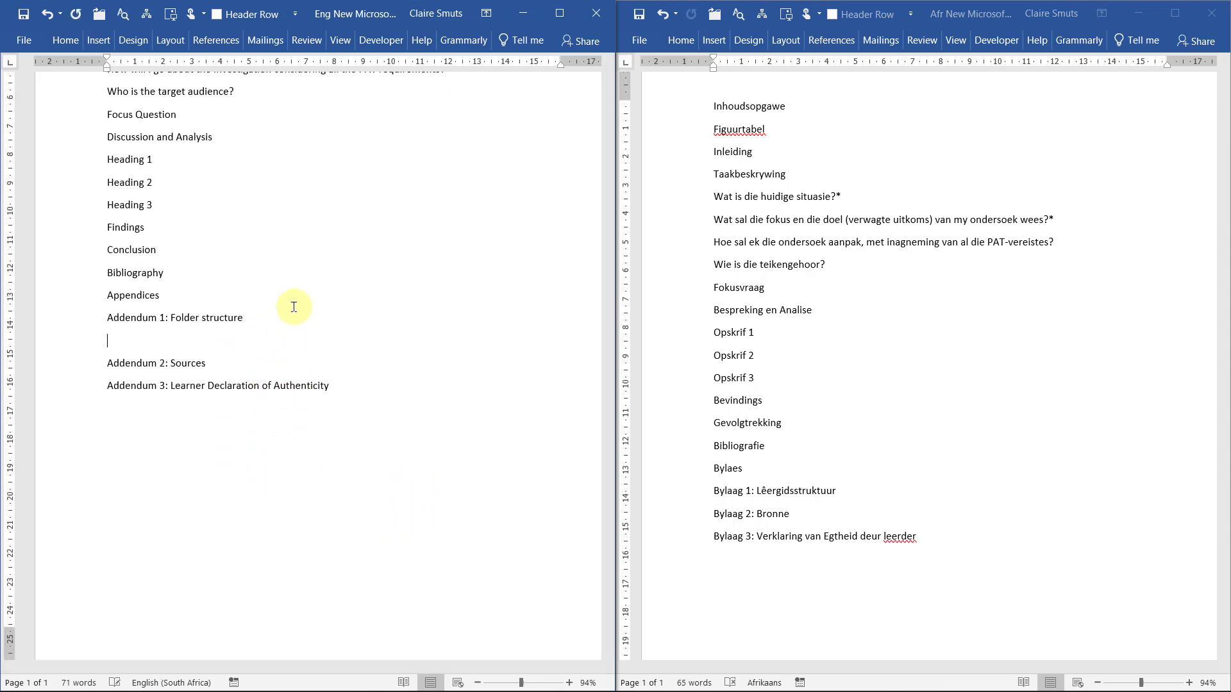
click(862, 478)
key(Return)
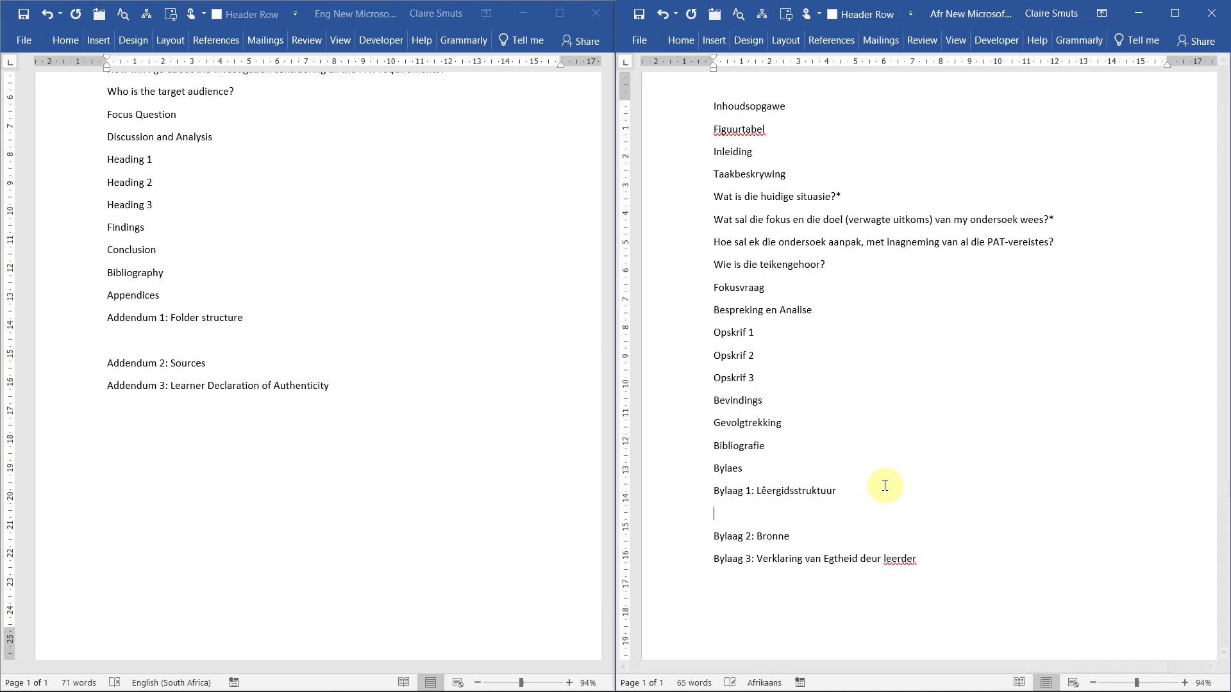
scroll(885, 486, down, 3)
click(300, 328)
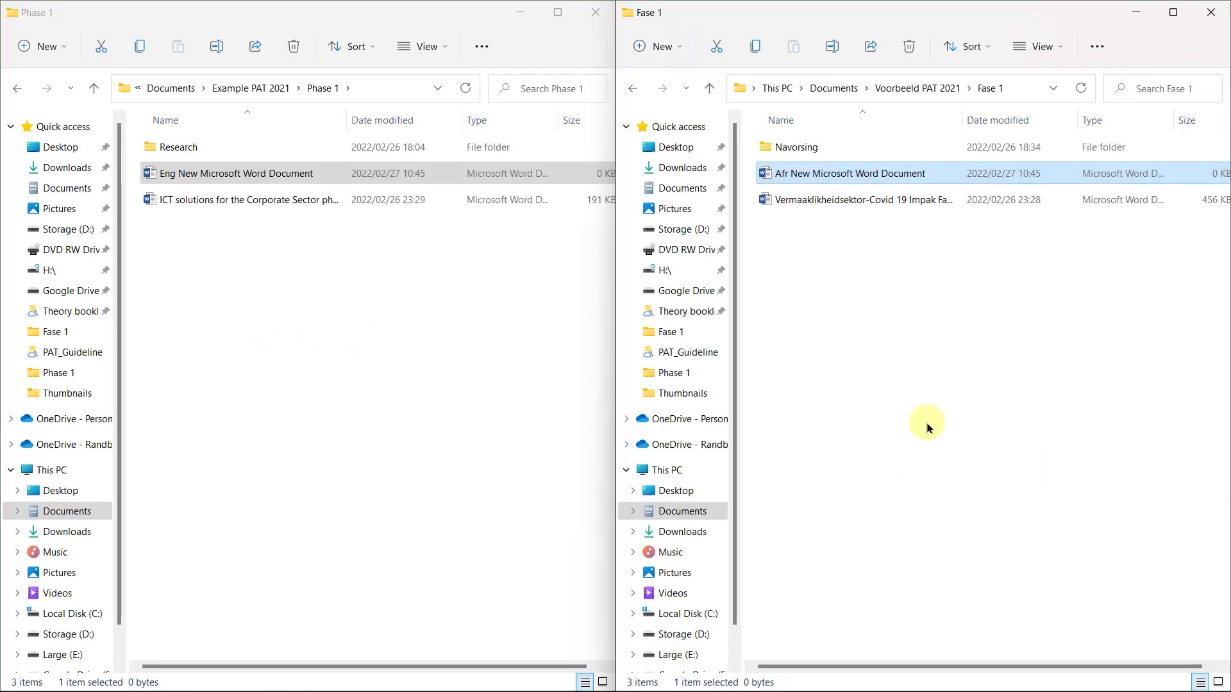
- Bring the Phase 1 and Fase 1 windows forward, then search the Start menu for 'snip'
click(319, 418)
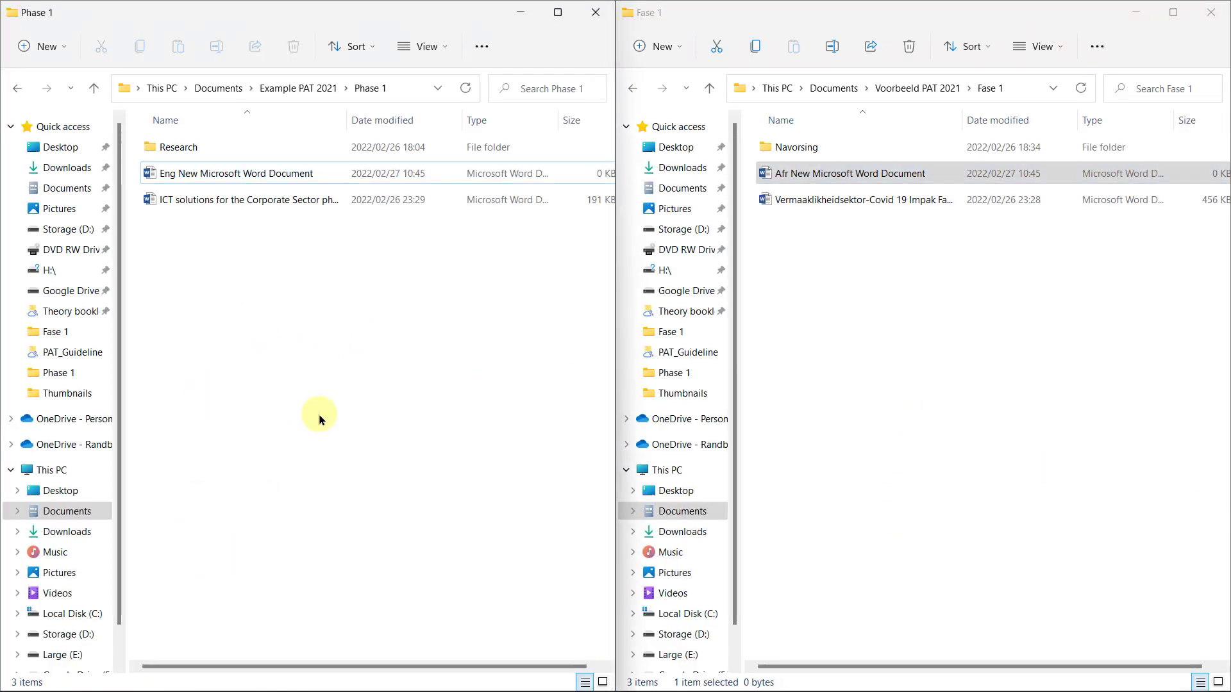
click(865, 315)
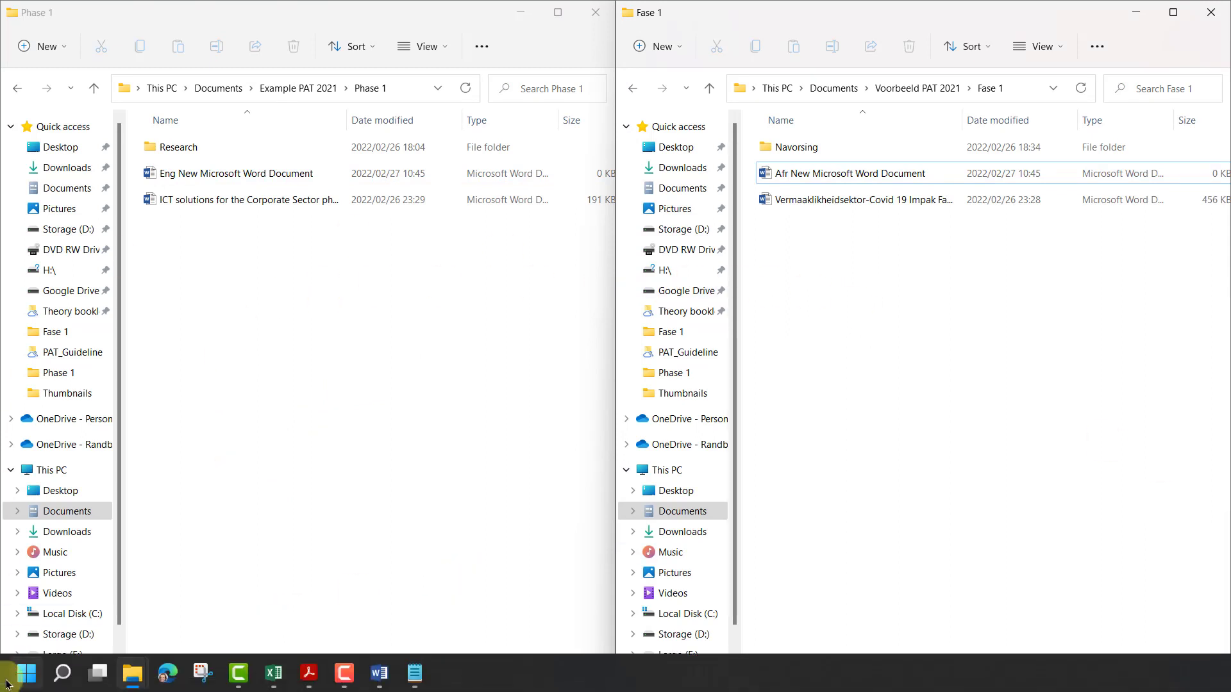
click(26, 673)
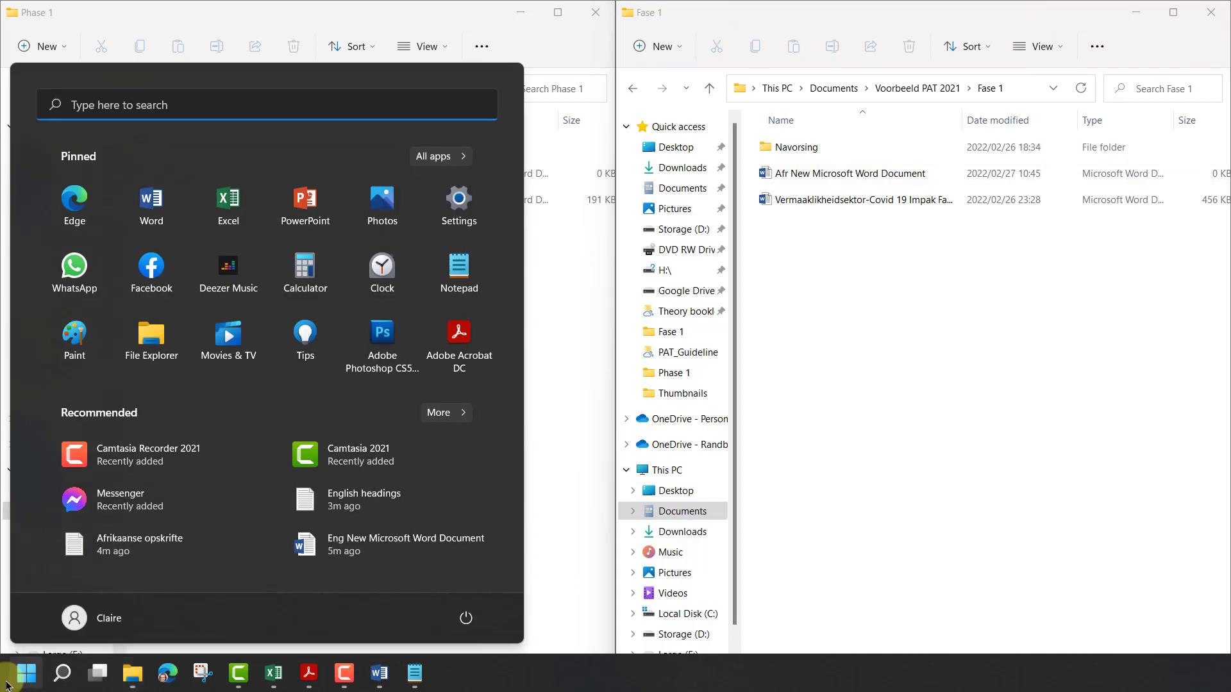
text(snip)
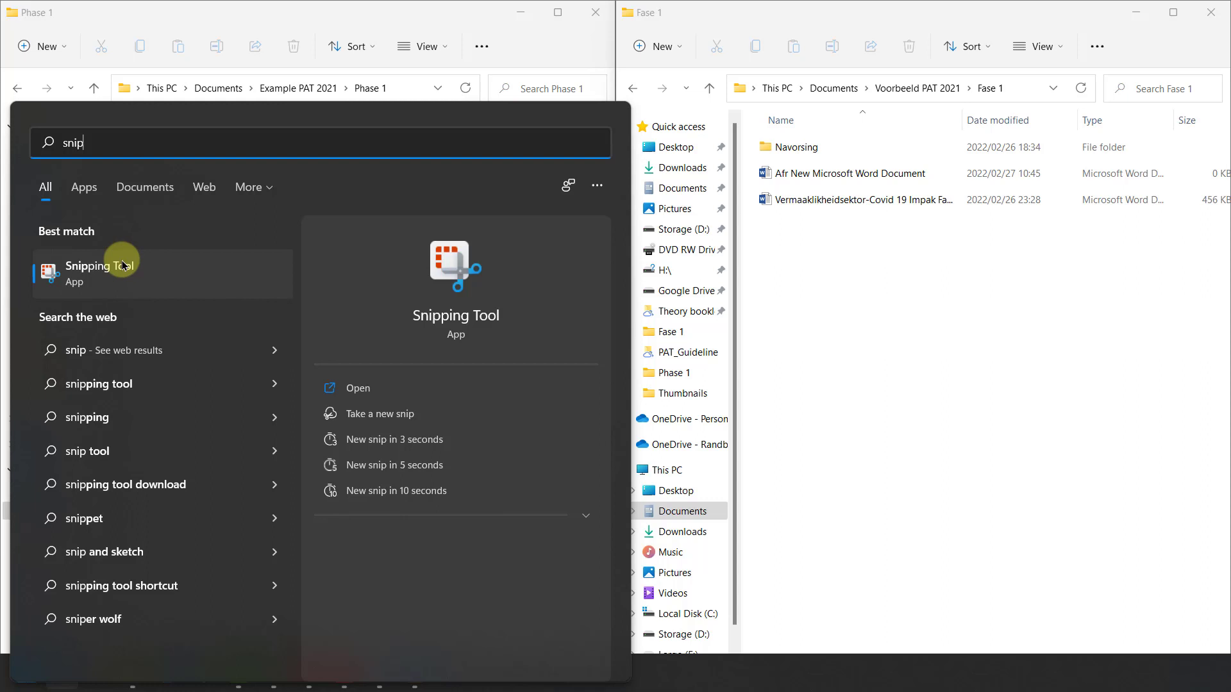
- Launch Snipping Tool and navigate File Explorer back to the Example PAT 2021 folder
click(79, 281)
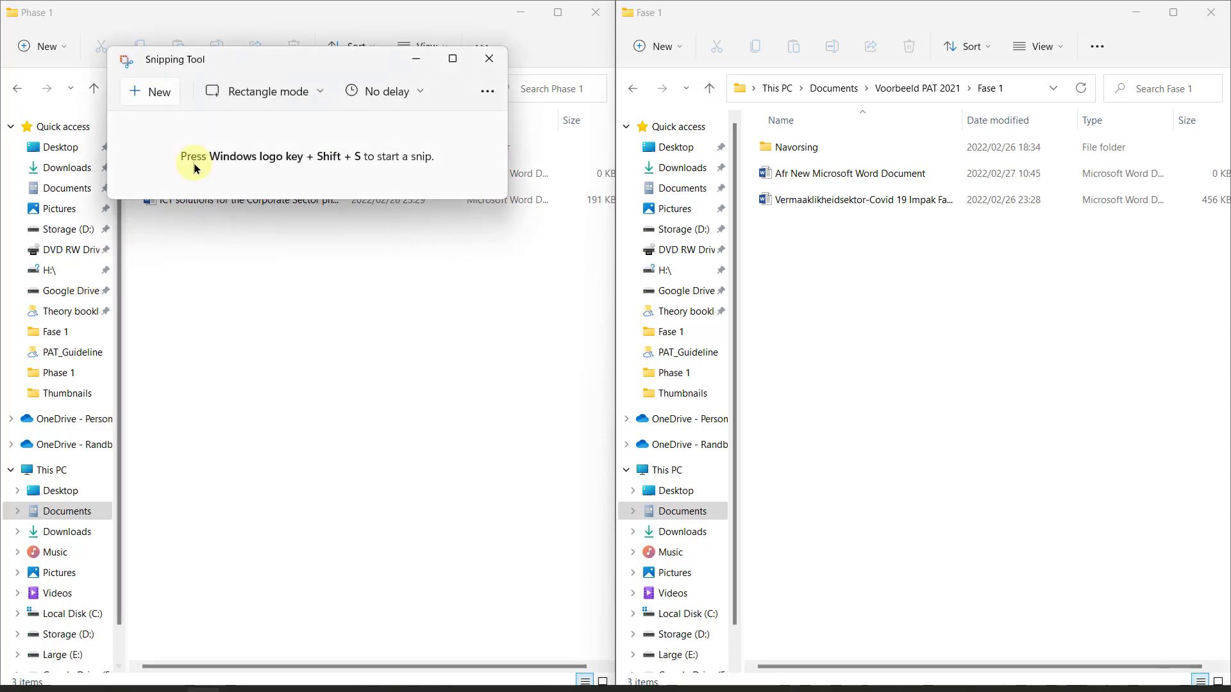
drag(255, 72, 580, 138)
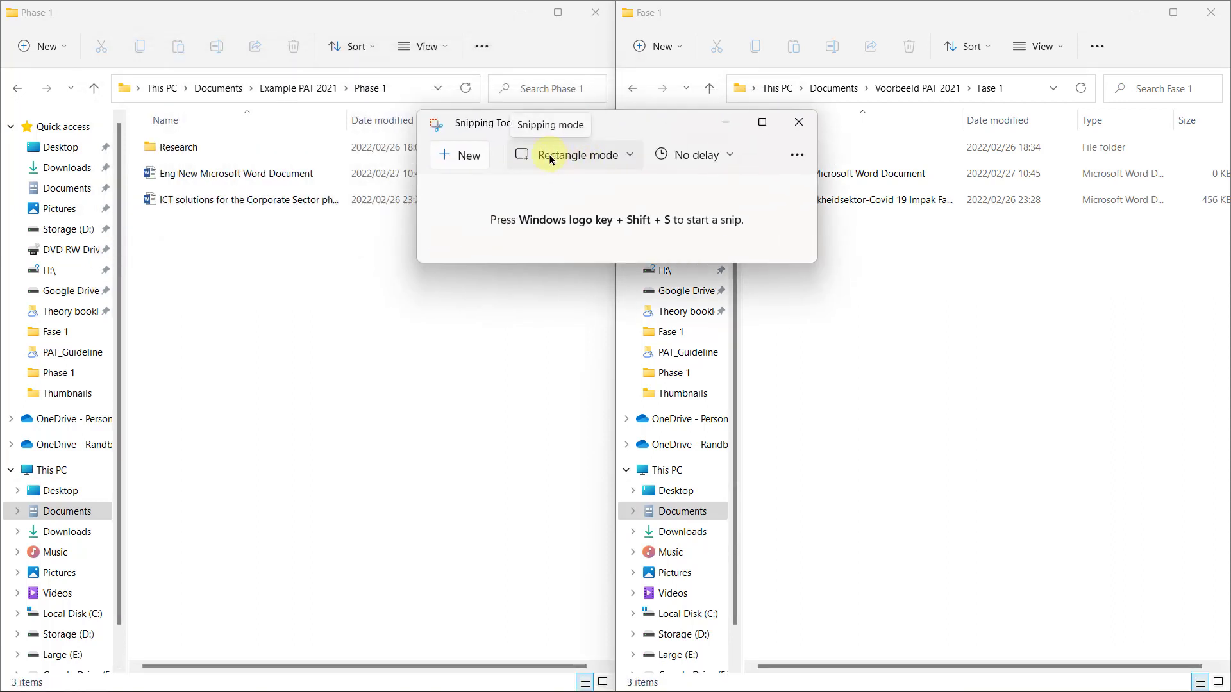
click(286, 87)
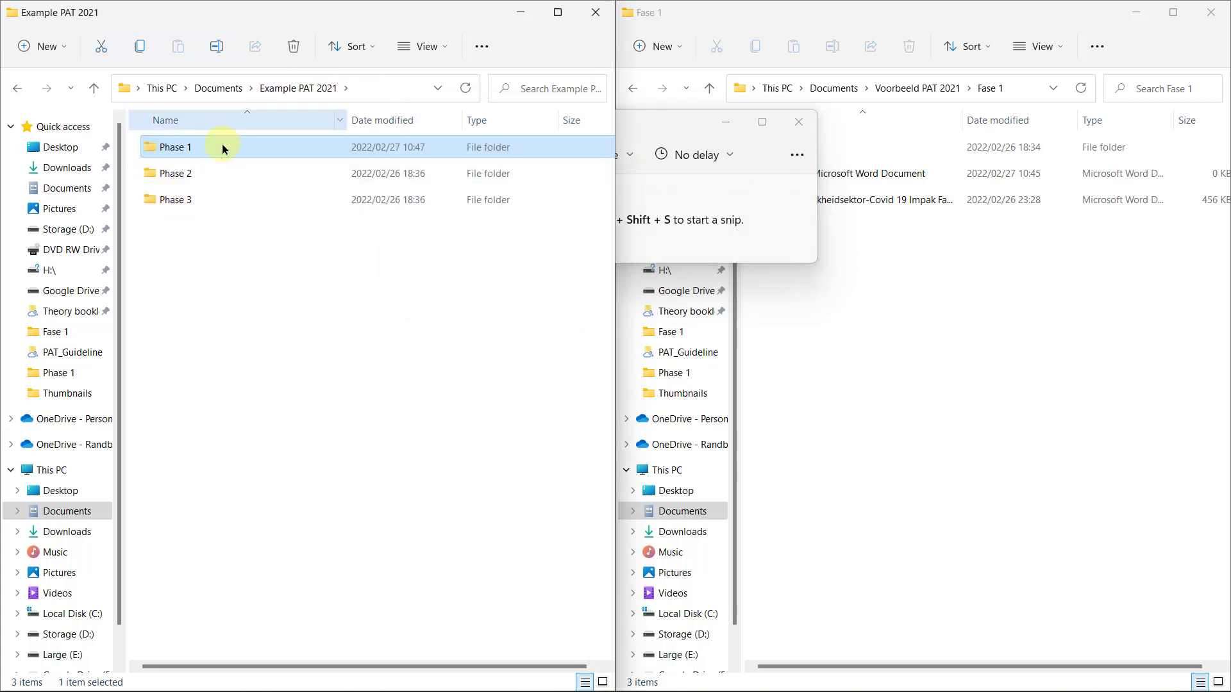
click(219, 301)
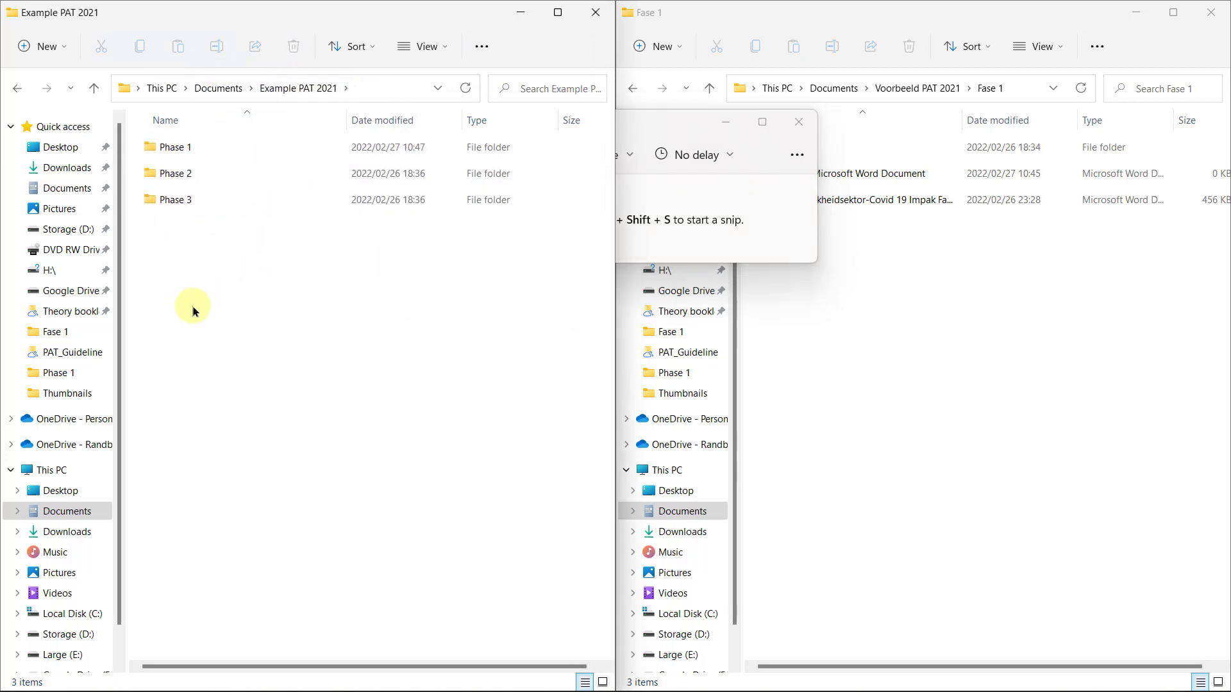
click(172, 148)
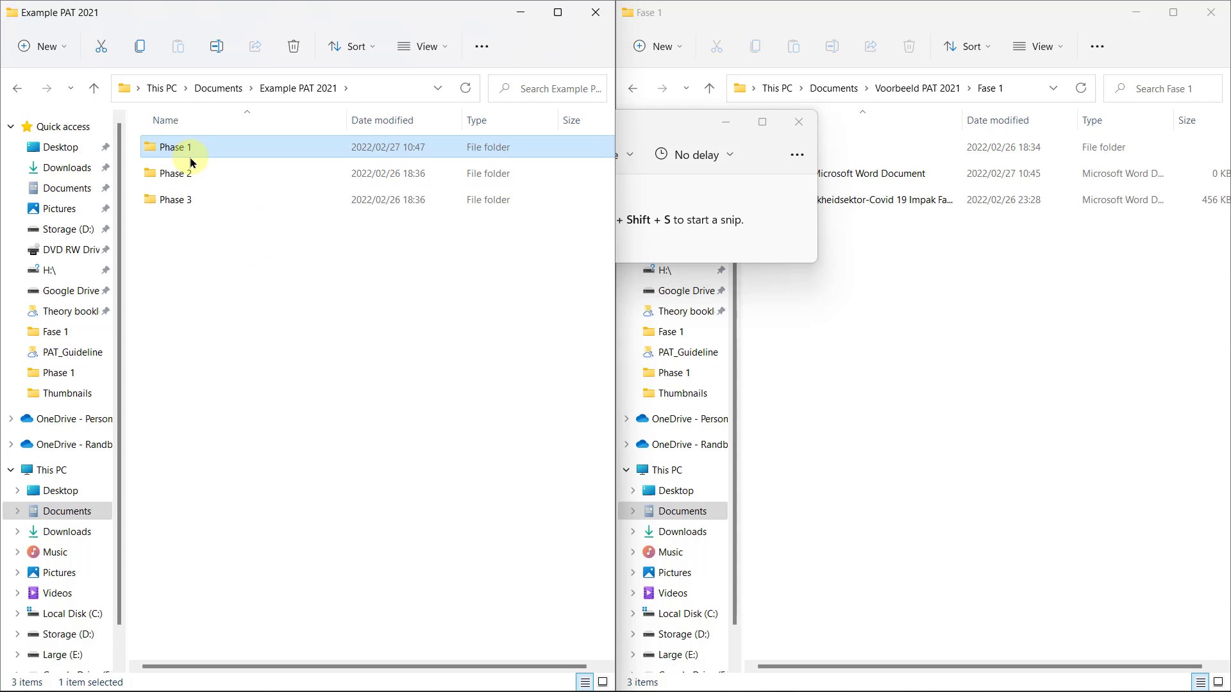
click(242, 284)
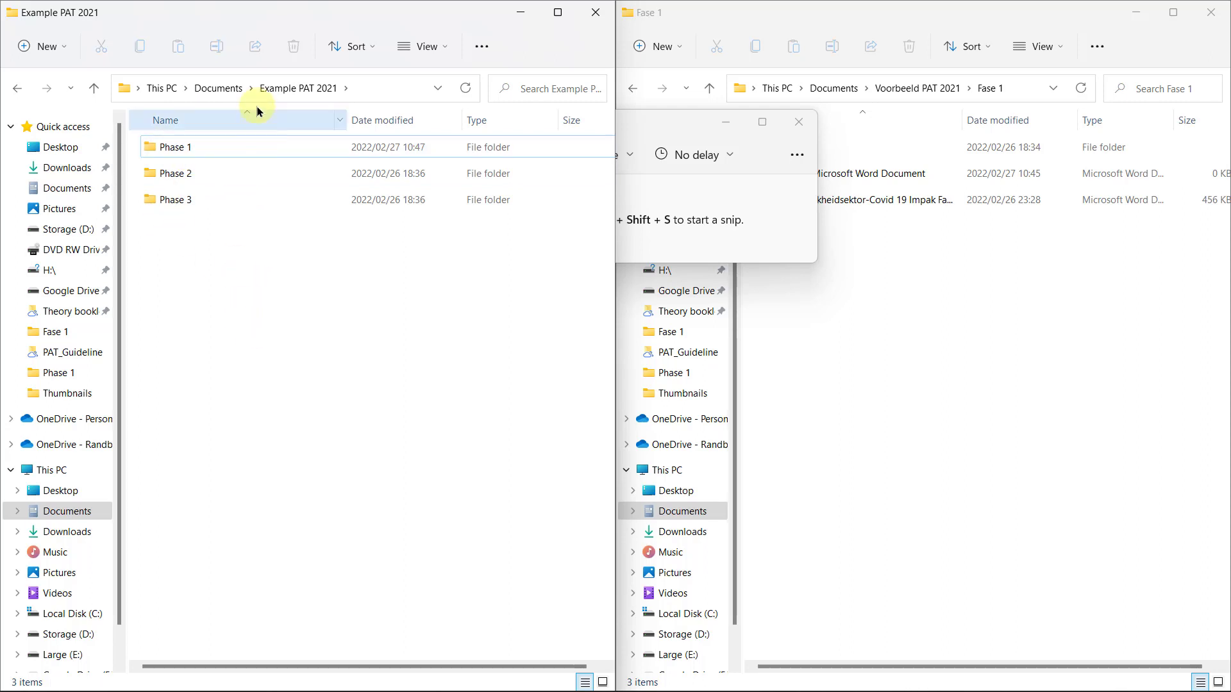
click(218, 88)
double_click(186, 304)
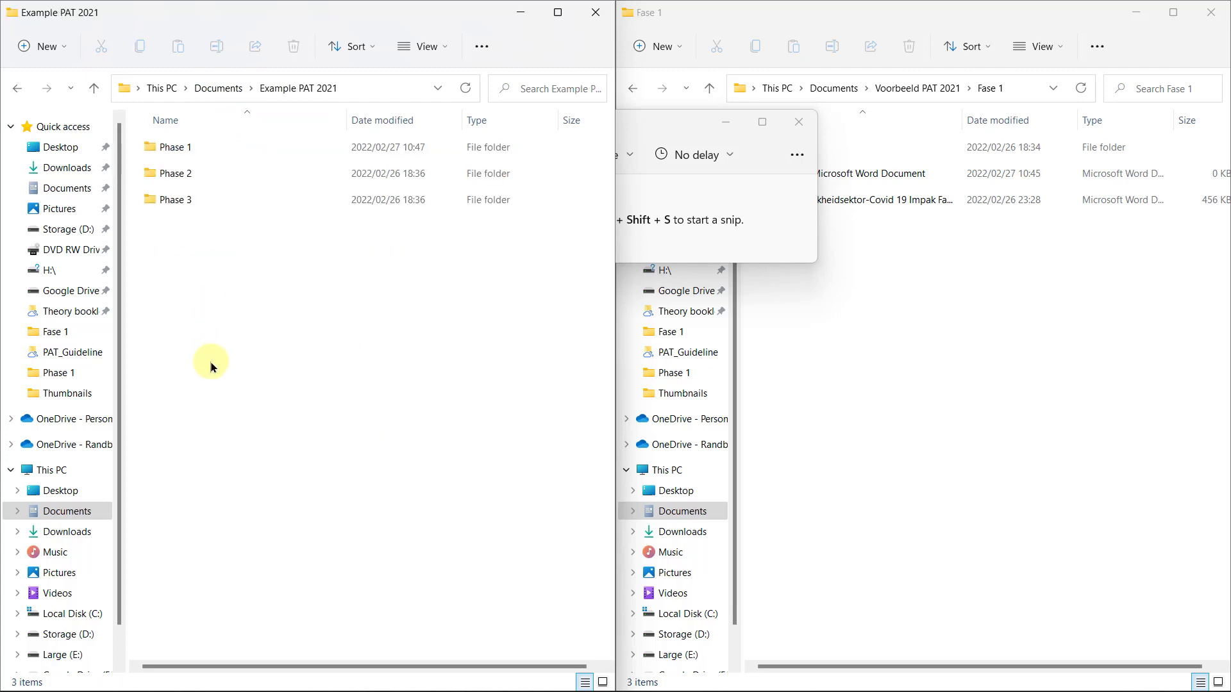
- Take a new rectangle snip around the Phase 1, Phase 2 and Phase 3 folders
click(783, 248)
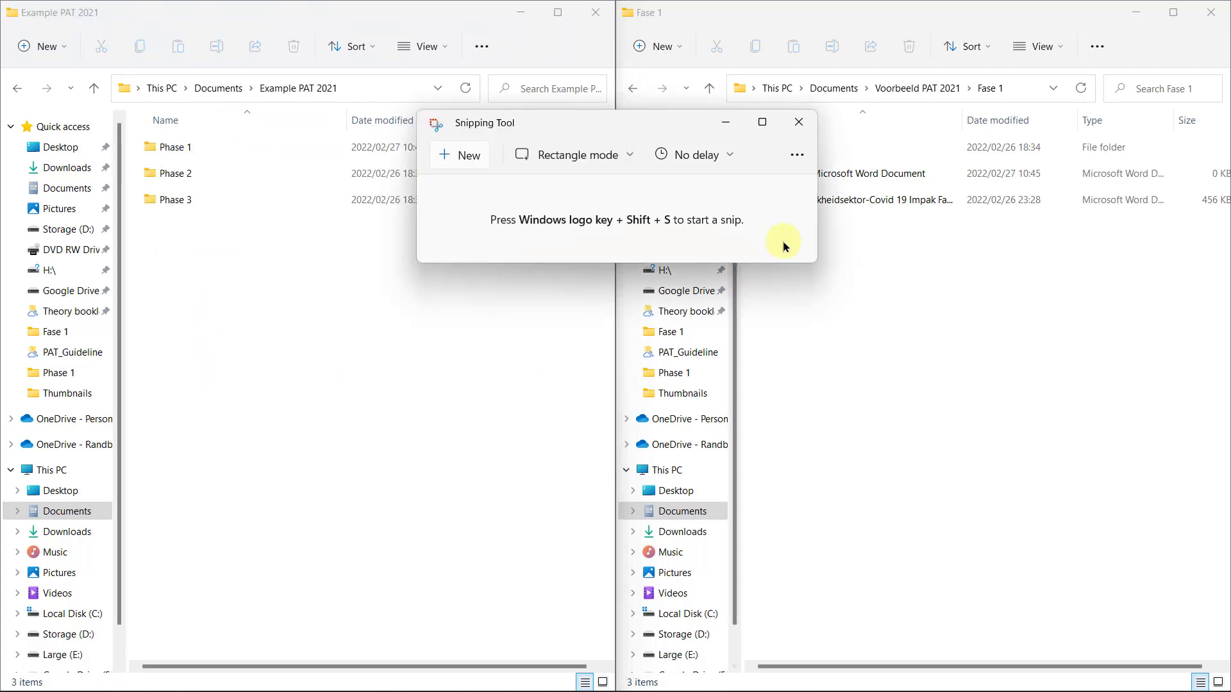
click(469, 165)
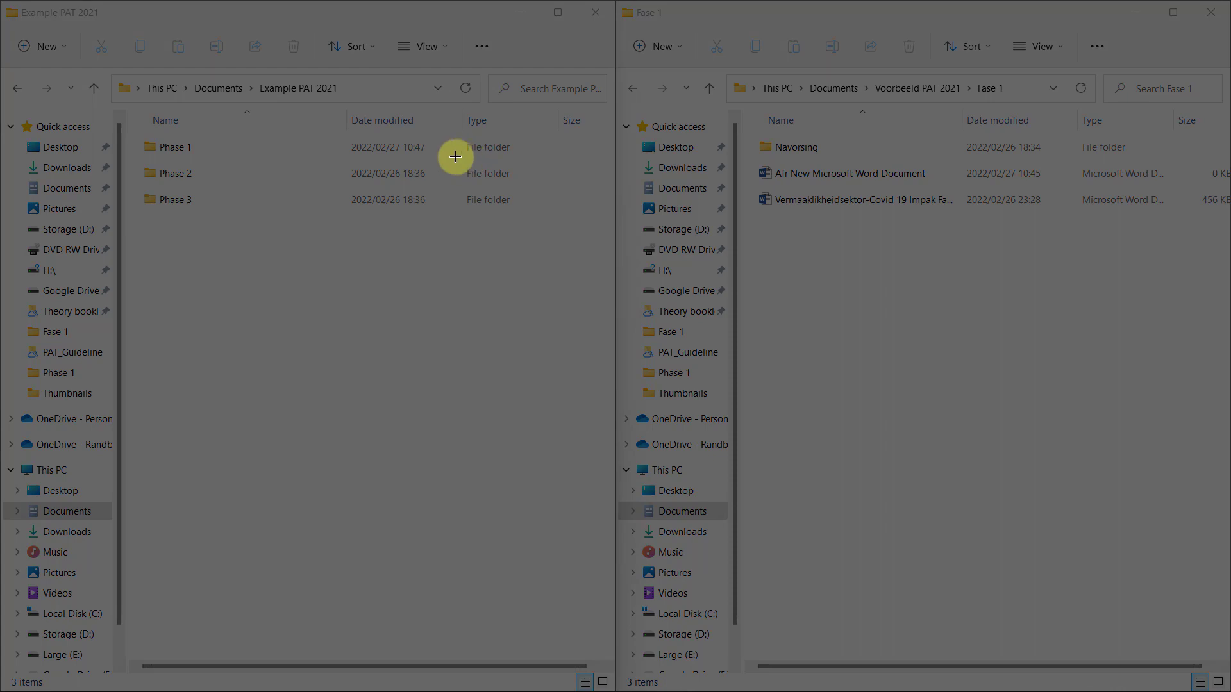
drag(128, 132, 221, 212)
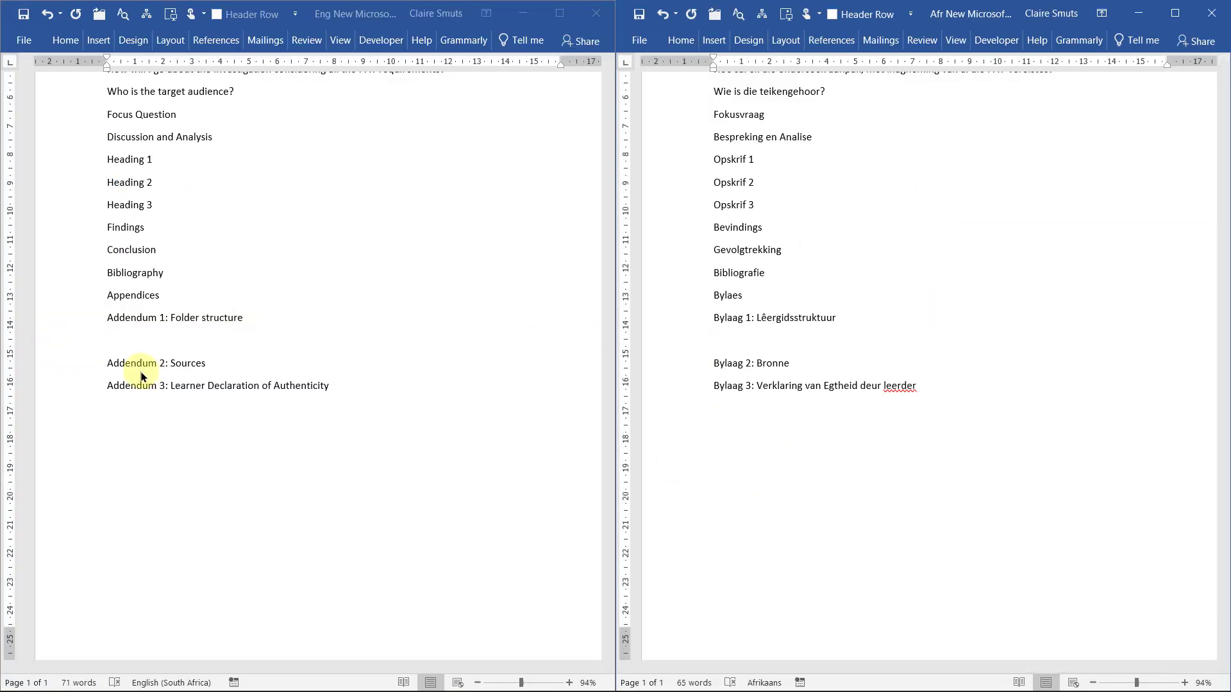
- Paste the folder screenshot as a picture on the blank line under Addendum 1: Folder structure
click(116, 340)
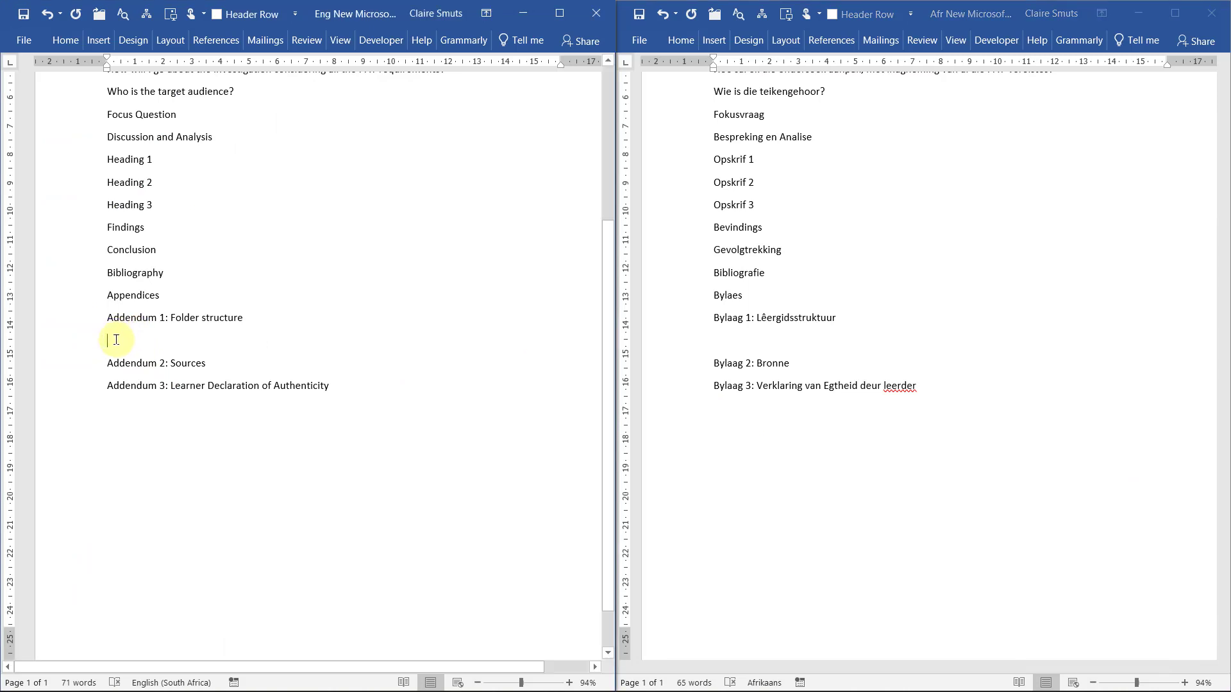
right_click(116, 340)
click(137, 387)
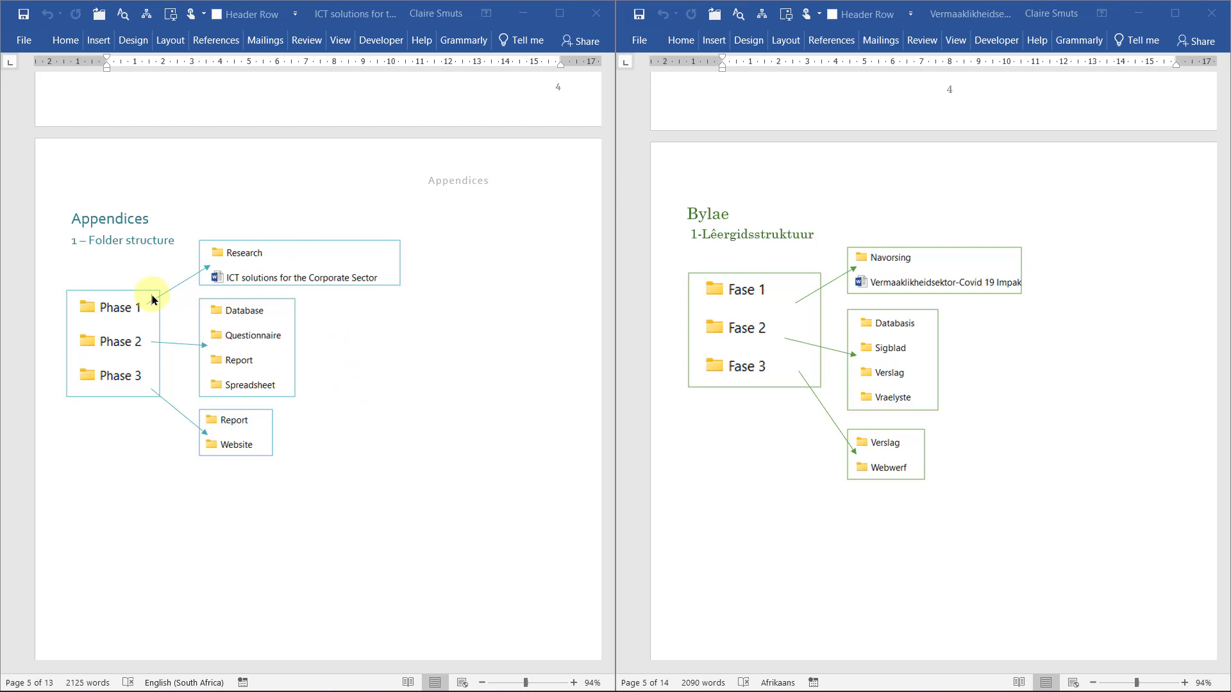
click(101, 302)
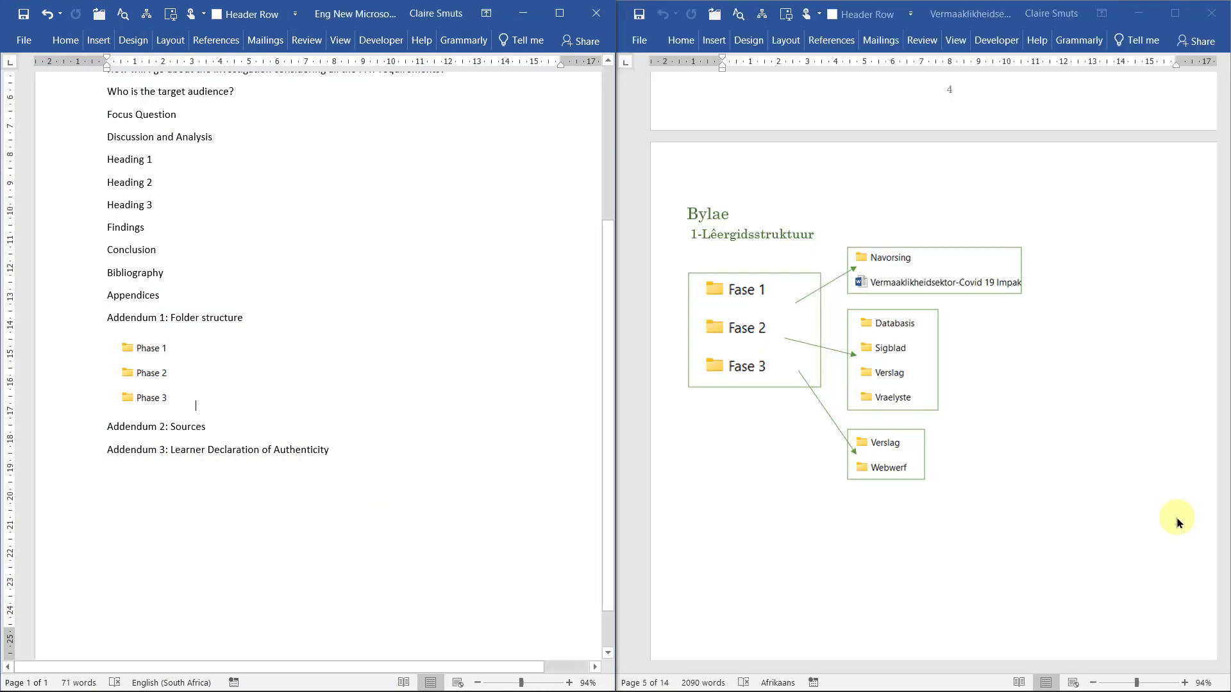
click(119, 372)
right_click(150, 378)
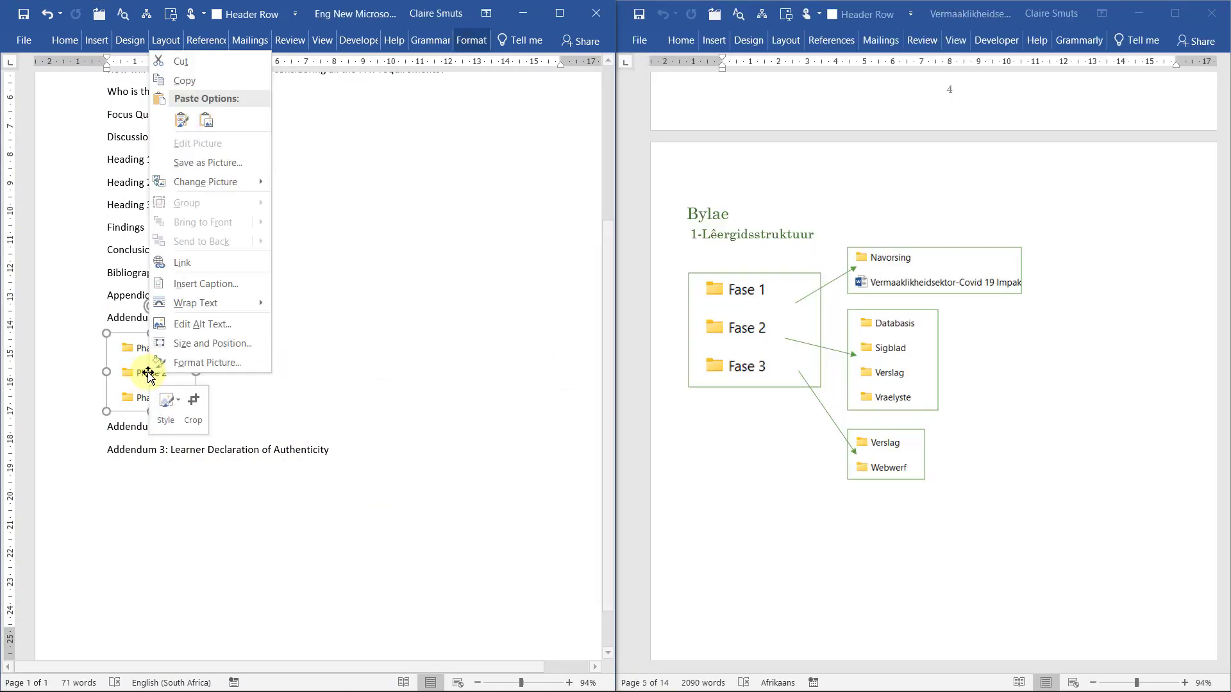
click(346, 407)
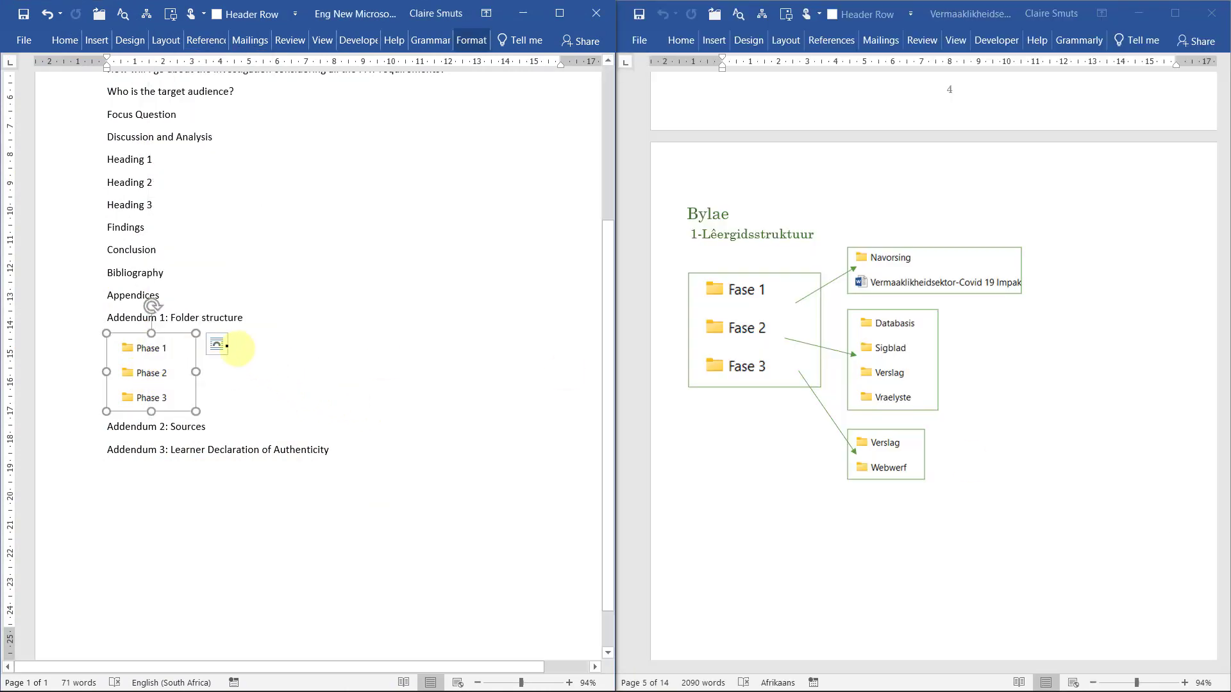
click(217, 349)
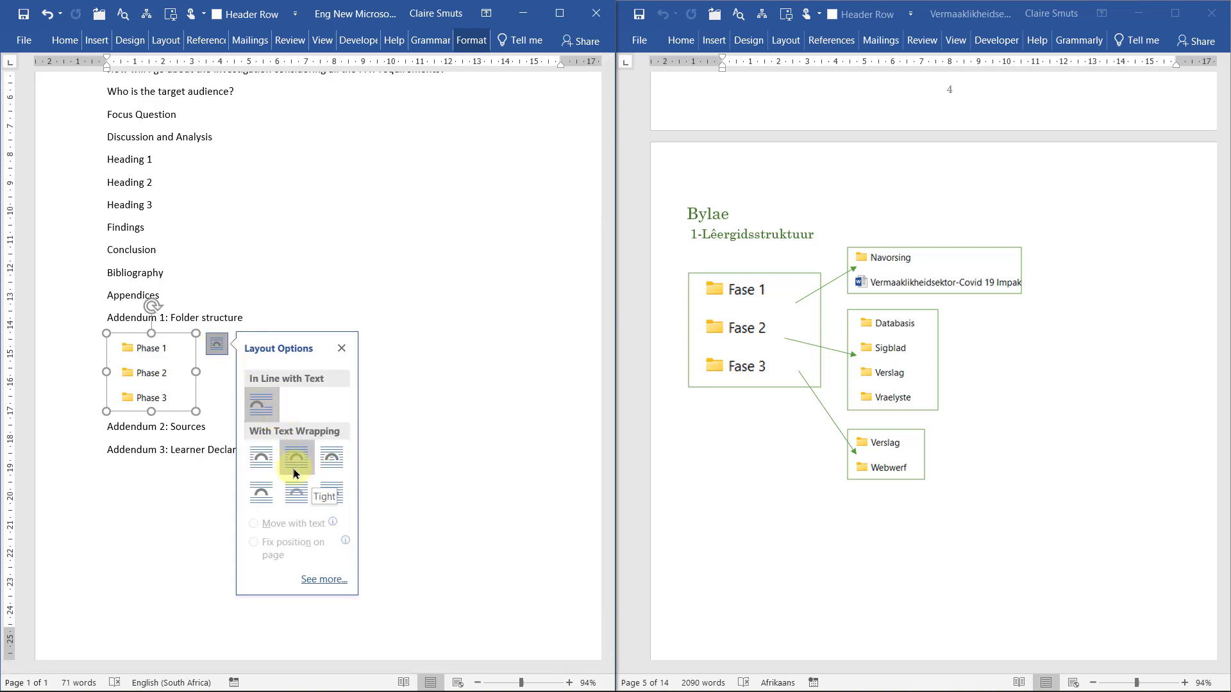
click(488, 393)
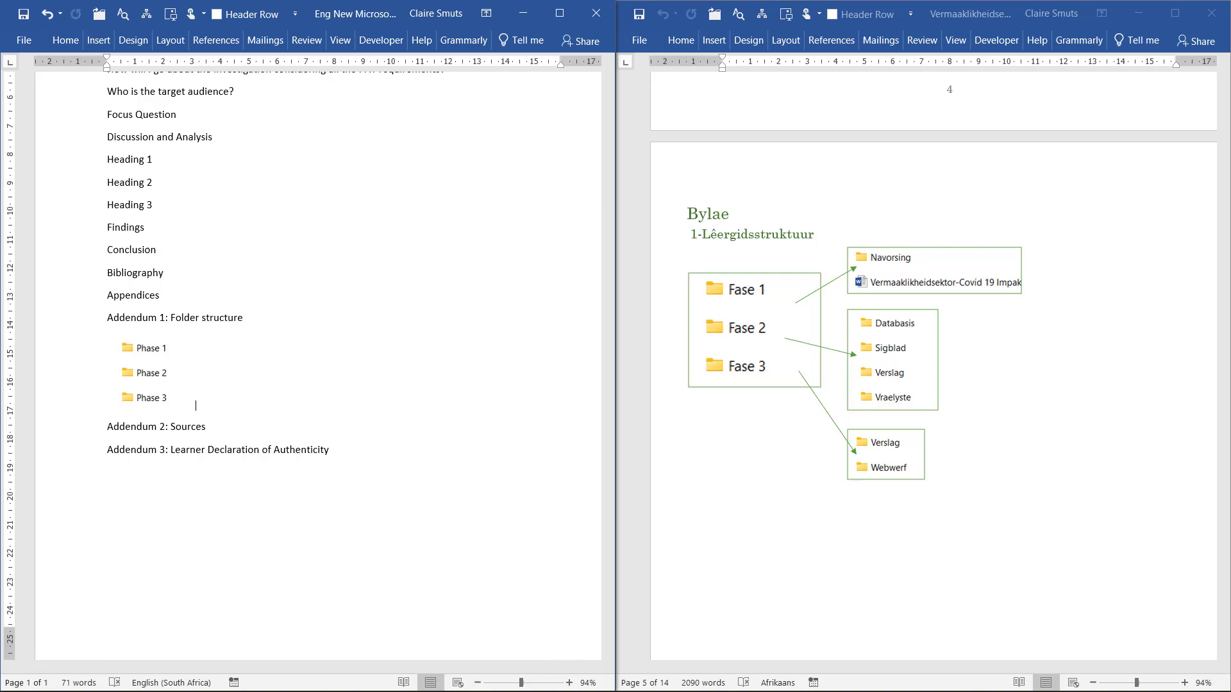
click(538, 13)
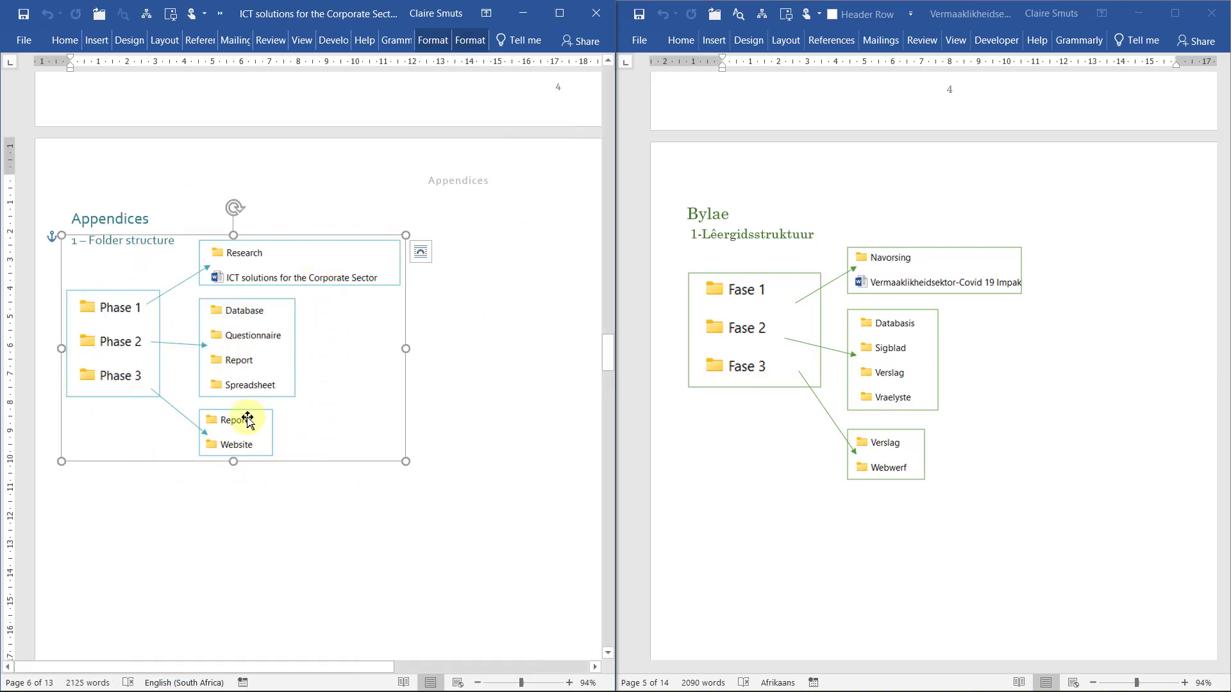
click(260, 286)
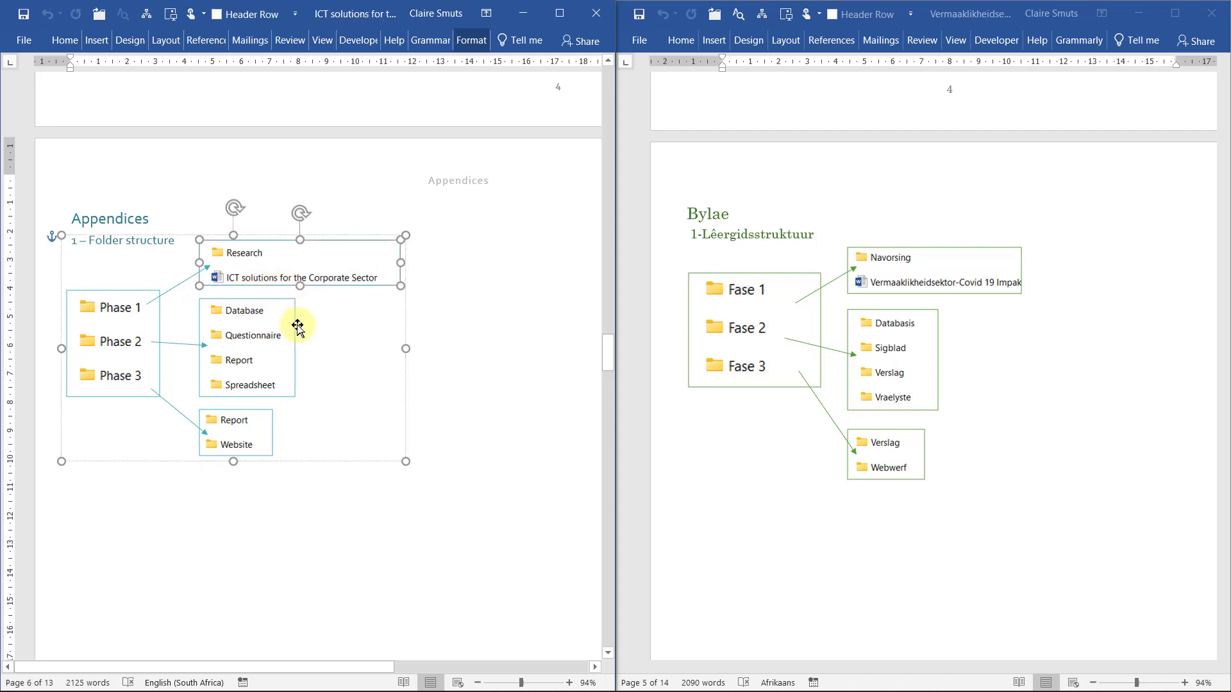
key(ctrl)
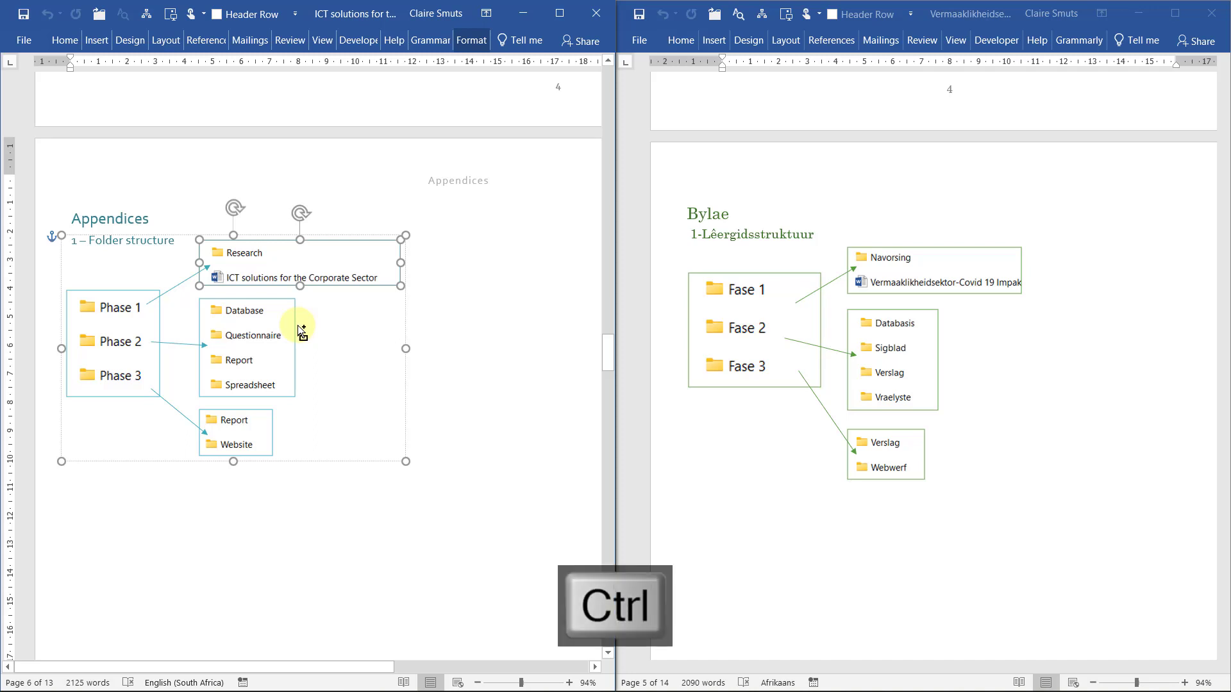
ctrl+click(301, 332)
ctrl+click(269, 442)
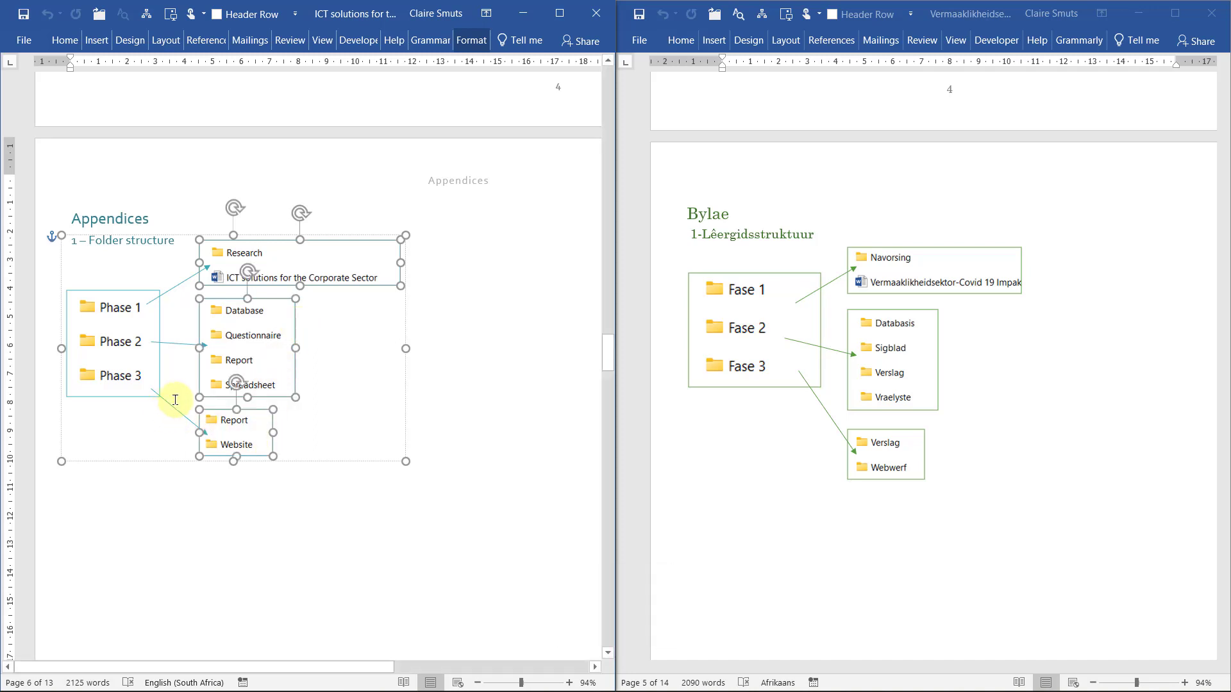
ctrl+click(179, 410)
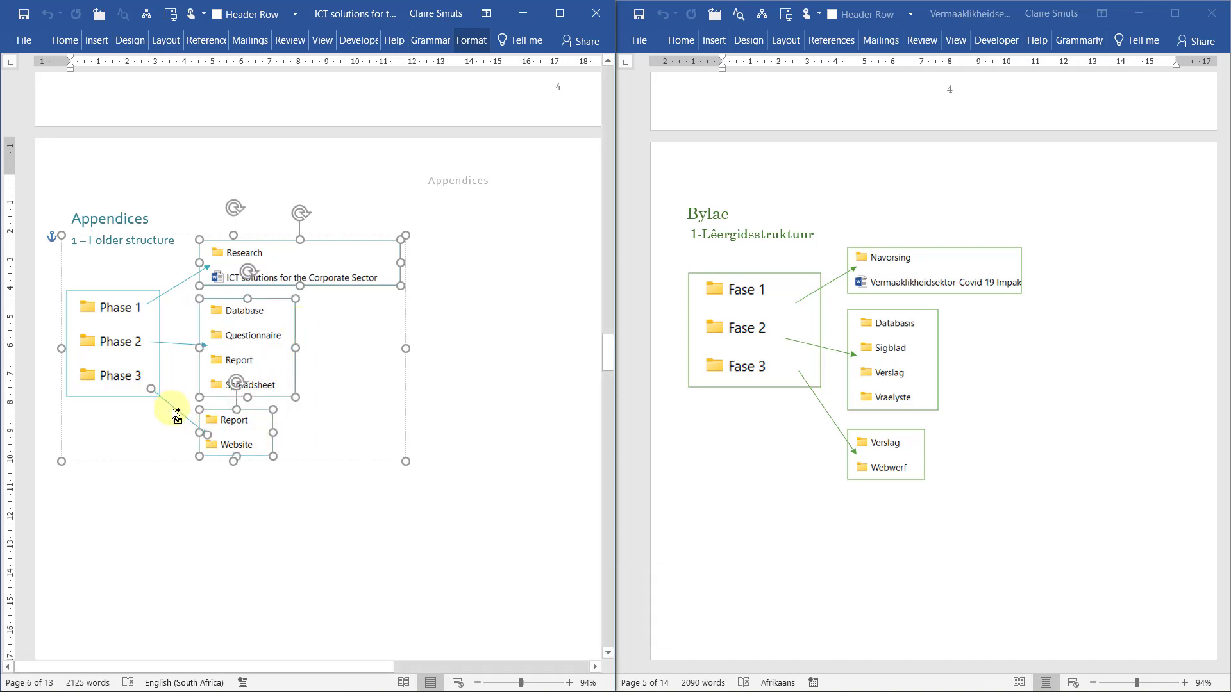
right_click(238, 423)
mouse_move(310, 516)
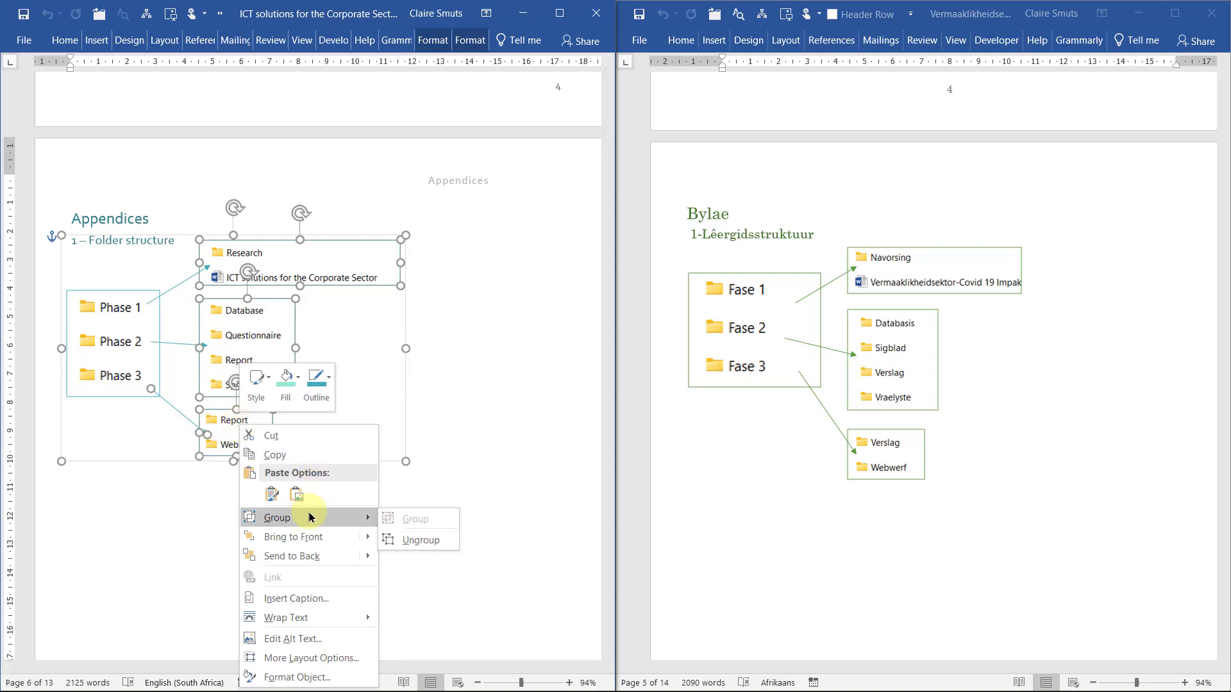
click(471, 413)
click(504, 255)
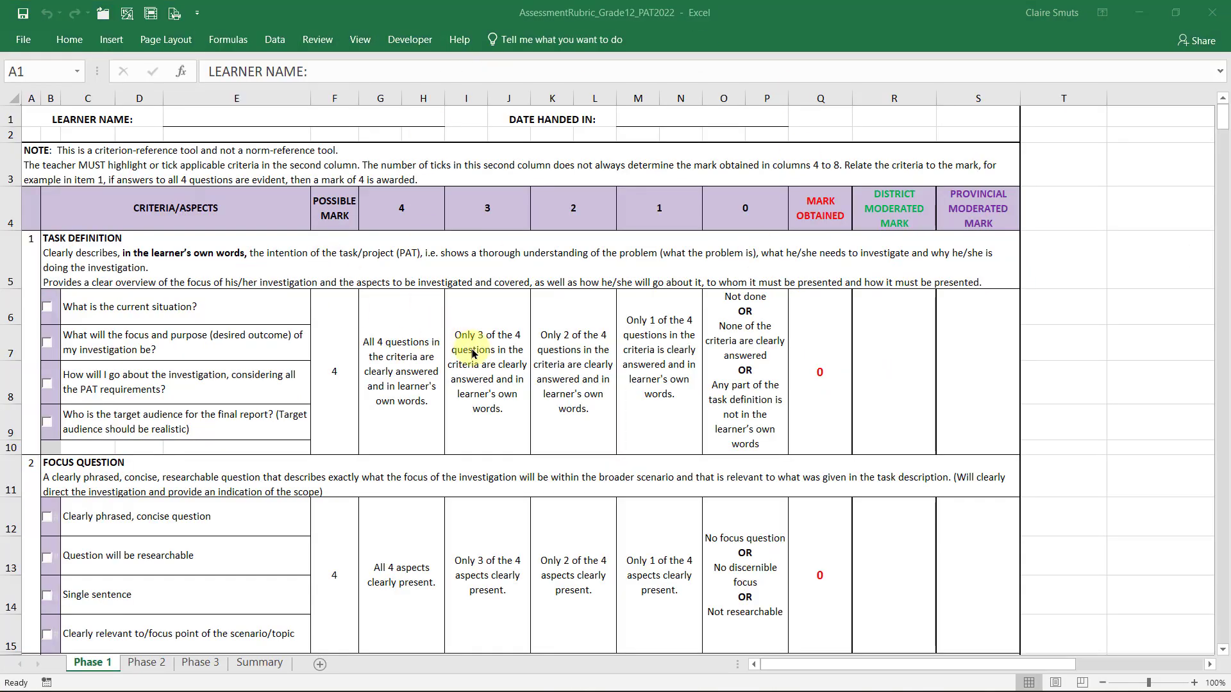
- Tick rows 65–67: single report, minimum headings and folder-structure addendum criteria
scroll(297, 359, down, 5)
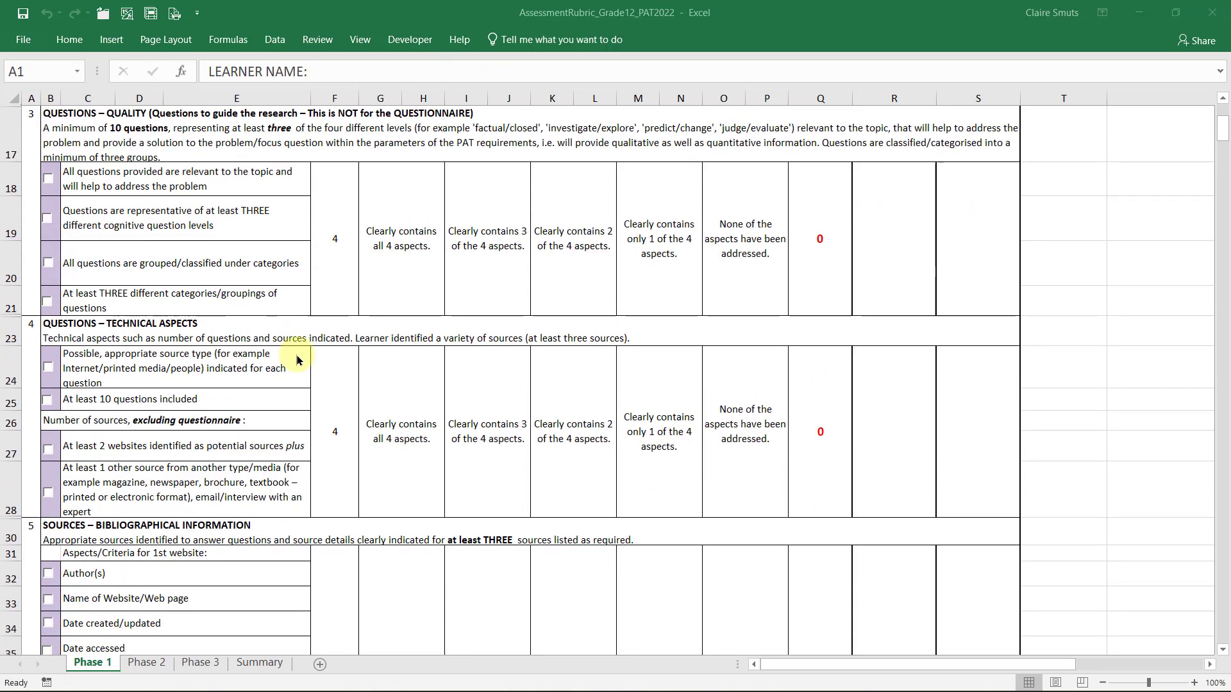
scroll(297, 359, down, 4)
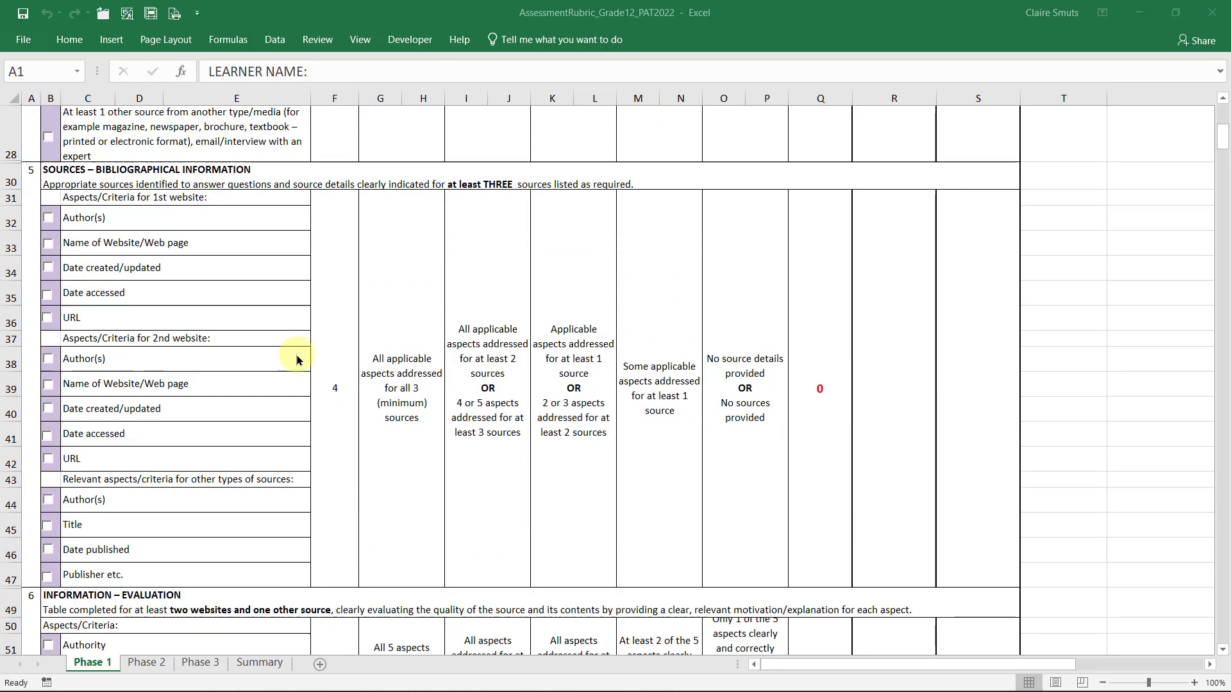
scroll(297, 359, down, 8)
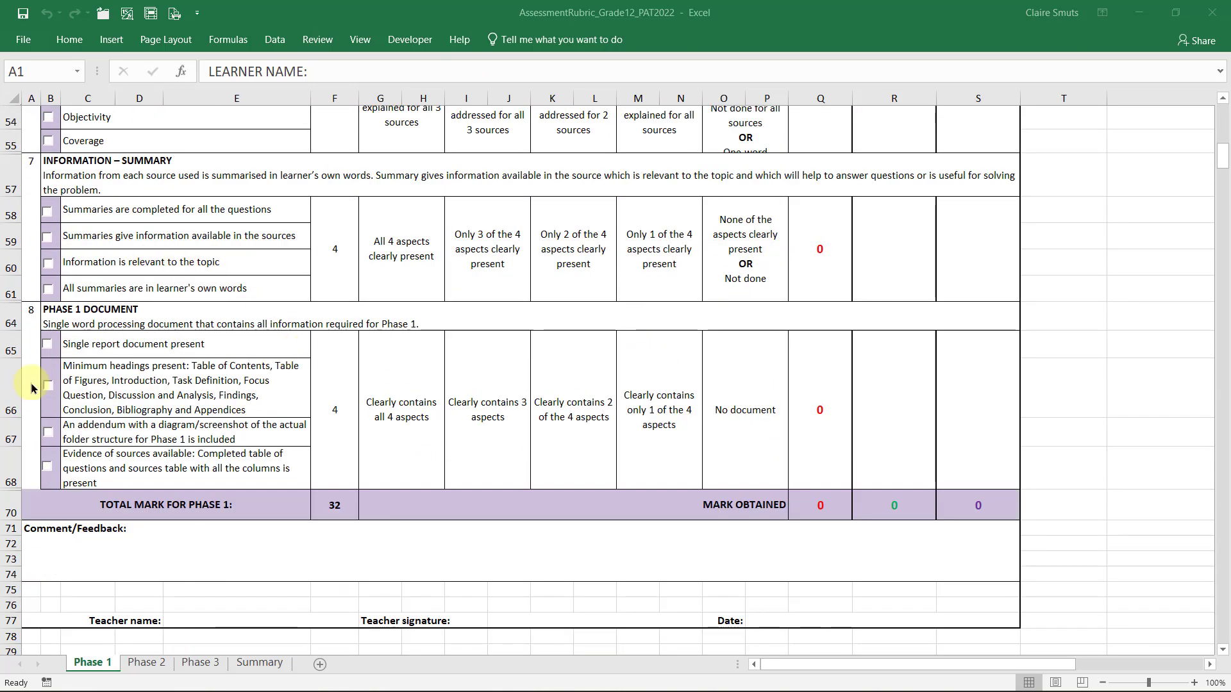
click(47, 344)
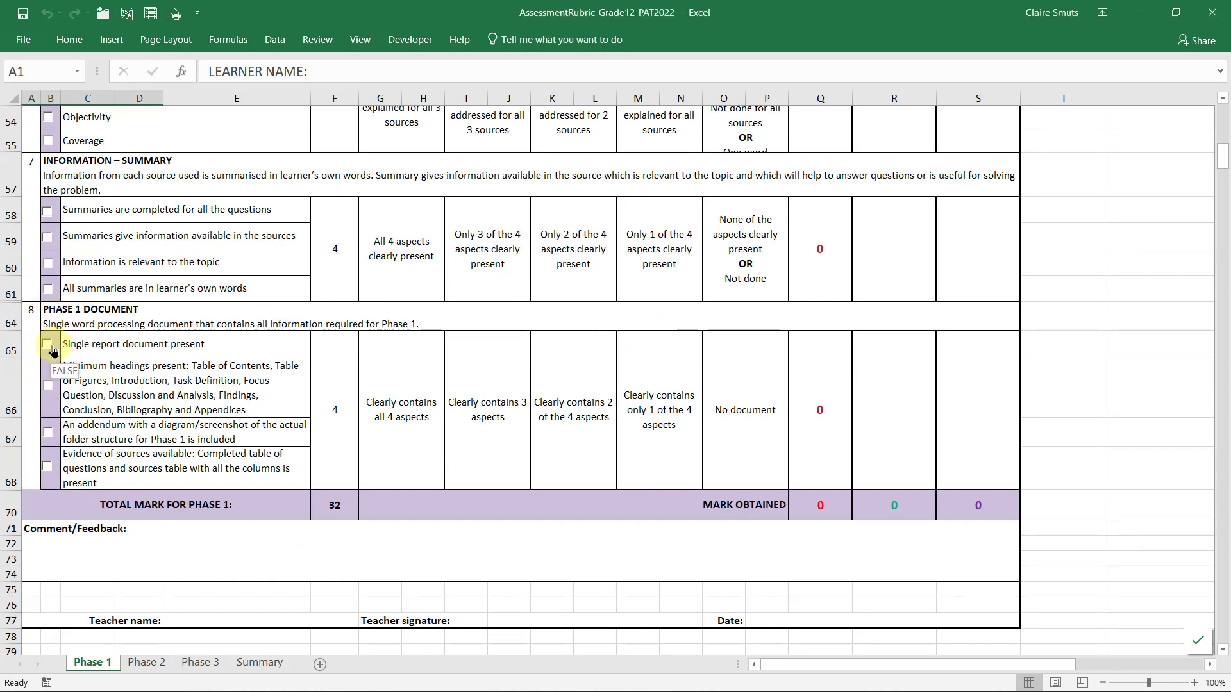
click(43, 392)
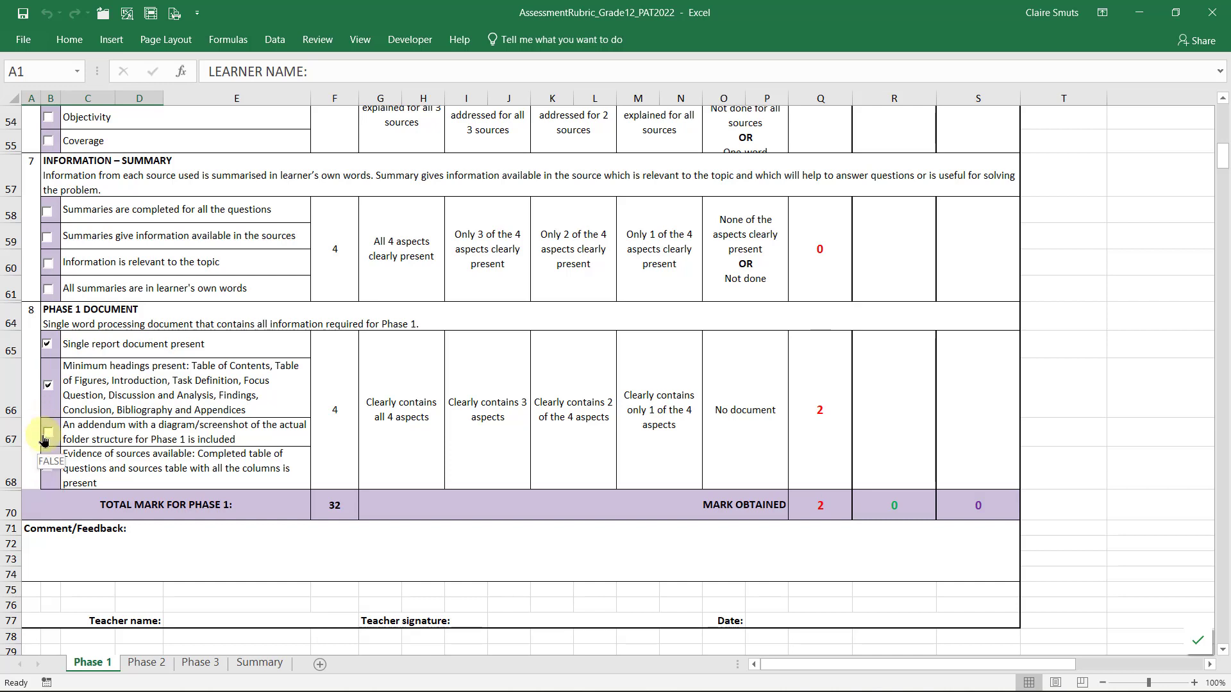
click(43, 439)
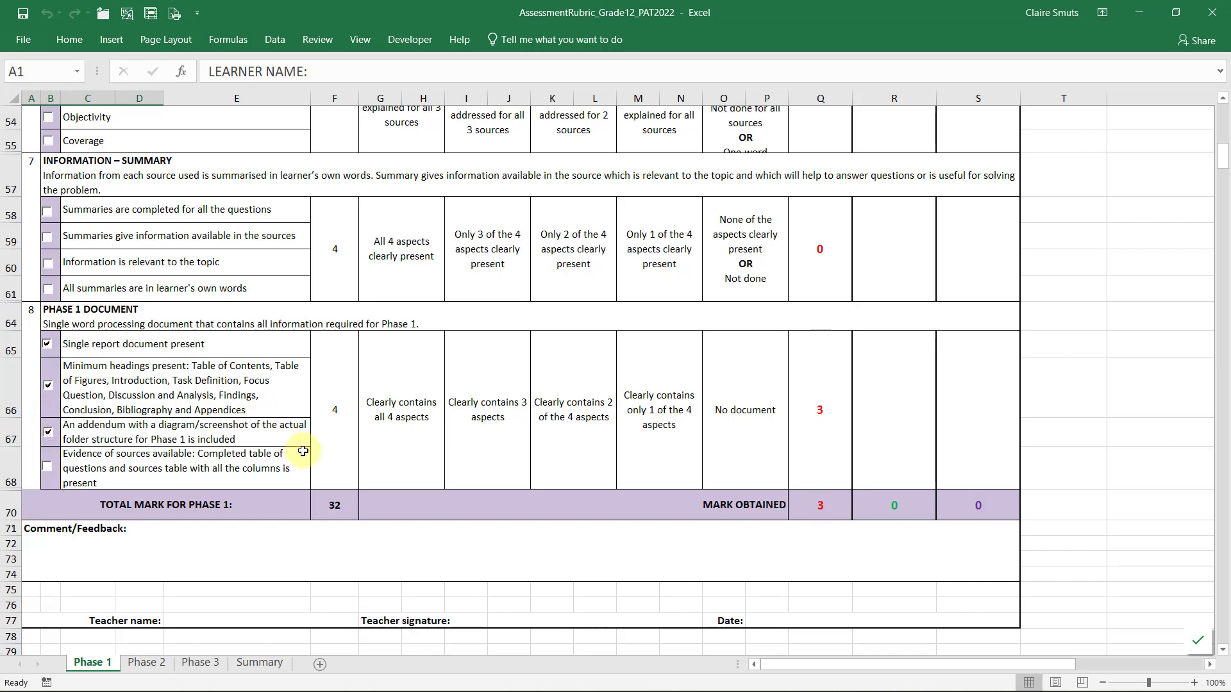